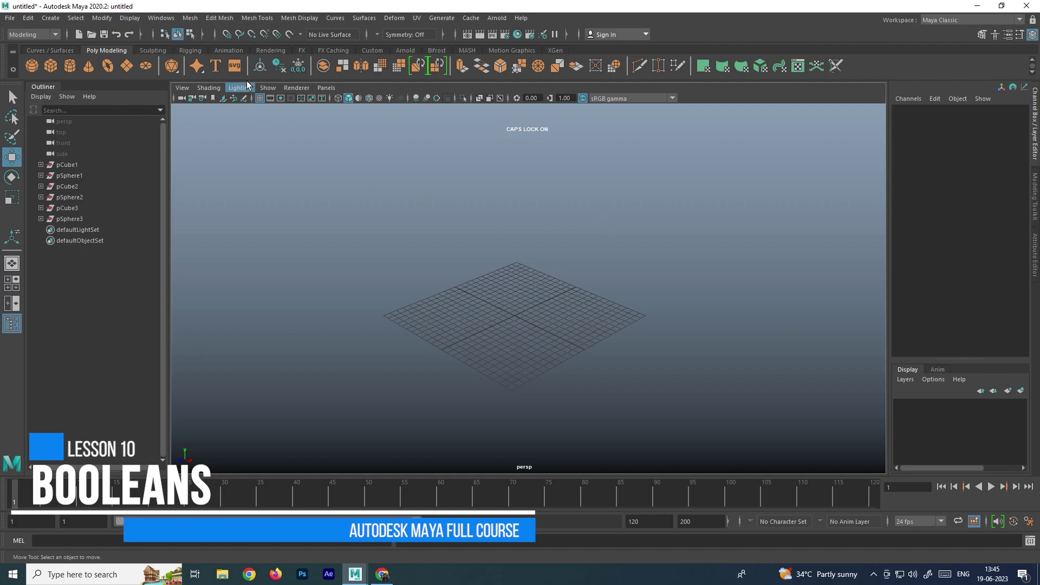
{"action": "left_click", "coordinate": [190, 18]}
{"action": "mouse_move", "coordinate": [206, 49]}
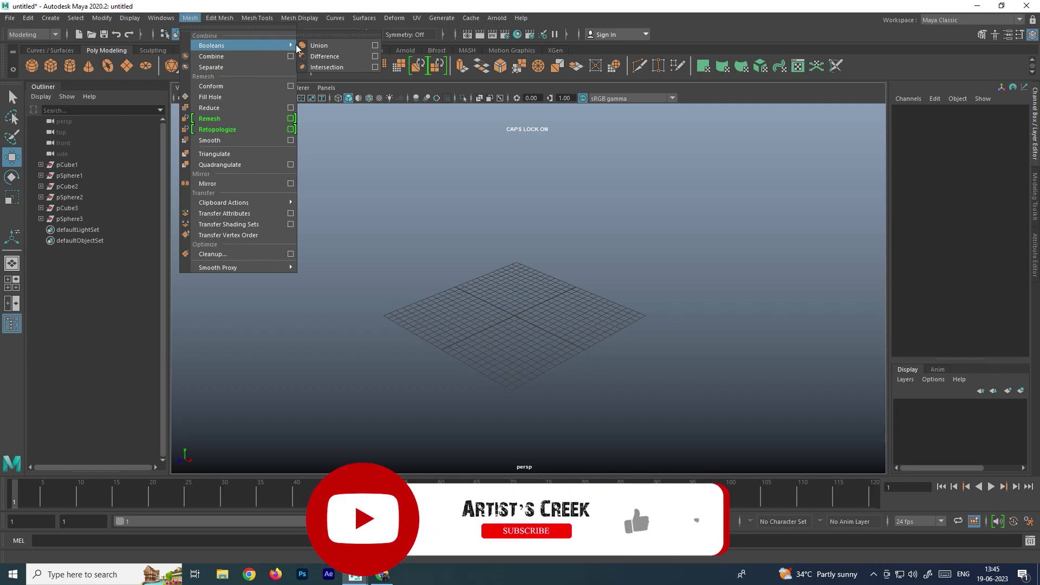
{"action": "left_click", "coordinate": [582, 228]}
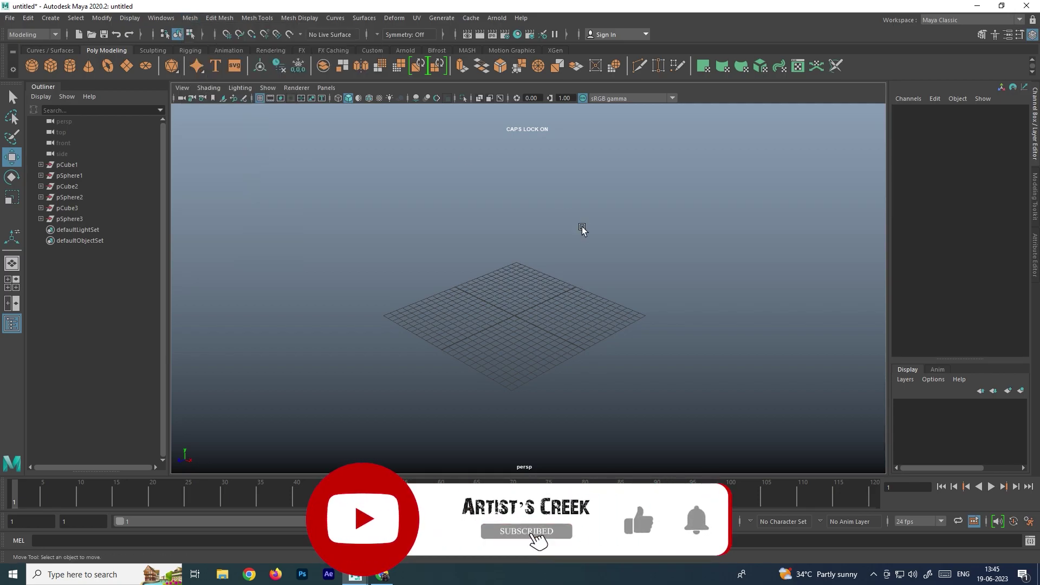
Step: Create a polygon cube about 19.5 × 12 × 16 units and an overlapping sphere of radius about 9 at about (12.3, 5.7, 5.5)
{"action": "left_click", "coordinate": [51, 66]}
{"action": "left_click_drag", "start_coordinate": [495, 278], "coordinate": [506, 230]}
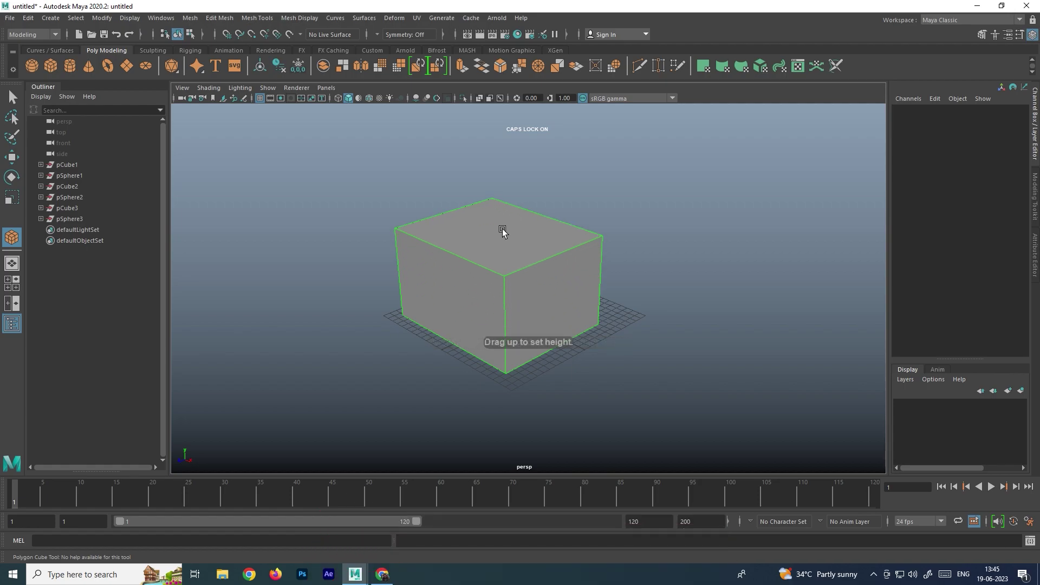
{"action": "left_click", "coordinate": [31, 66]}
{"action": "left_click_drag", "start_coordinate": [581, 384], "coordinate": [605, 445]}
{"action": "left_click_drag", "start_coordinate": [578, 342], "coordinate": [606, 341], "text": "alt"}
{"action": "left_click_drag", "start_coordinate": [675, 380], "coordinate": [640, 371]}
{"action": "left_click_drag", "start_coordinate": [591, 313], "coordinate": [591, 268]}
{"action": "left_click_drag", "start_coordinate": [678, 317], "coordinate": [640, 297], "text": "alt"}
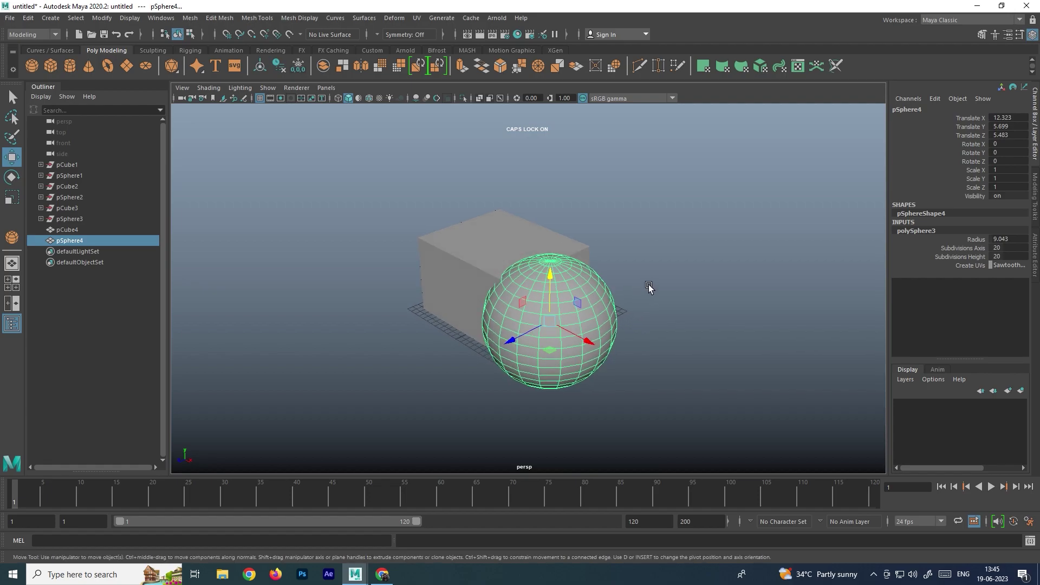
Step: Merge the cube and sphere with a Boolean Union and examine the seam between them
{"action": "left_click", "coordinate": [390, 216]}
{"action": "left_click_drag", "start_coordinate": [390, 216], "coordinate": [676, 392]}
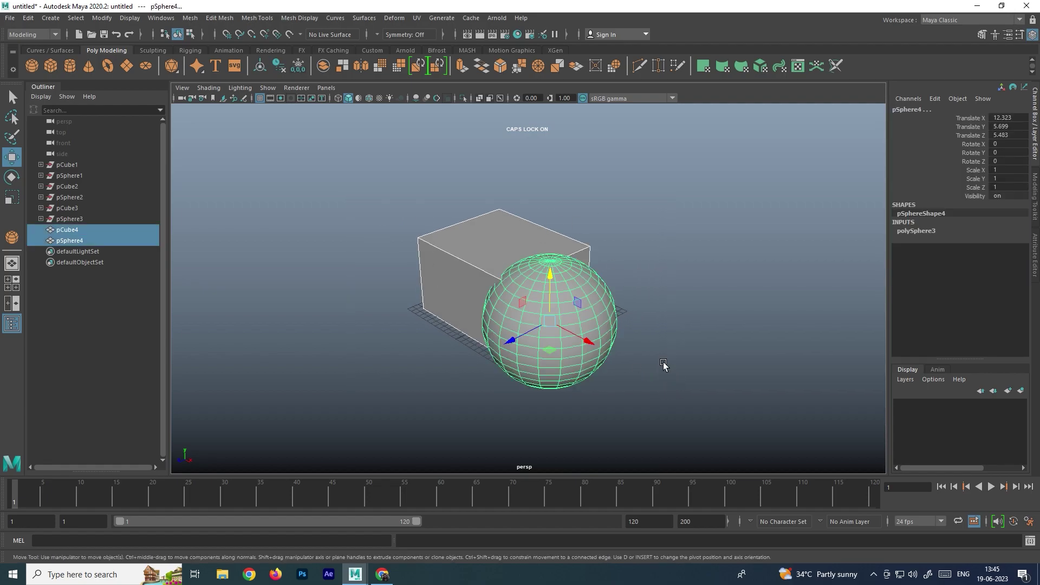
{"action": "left_click", "coordinate": [190, 18]}
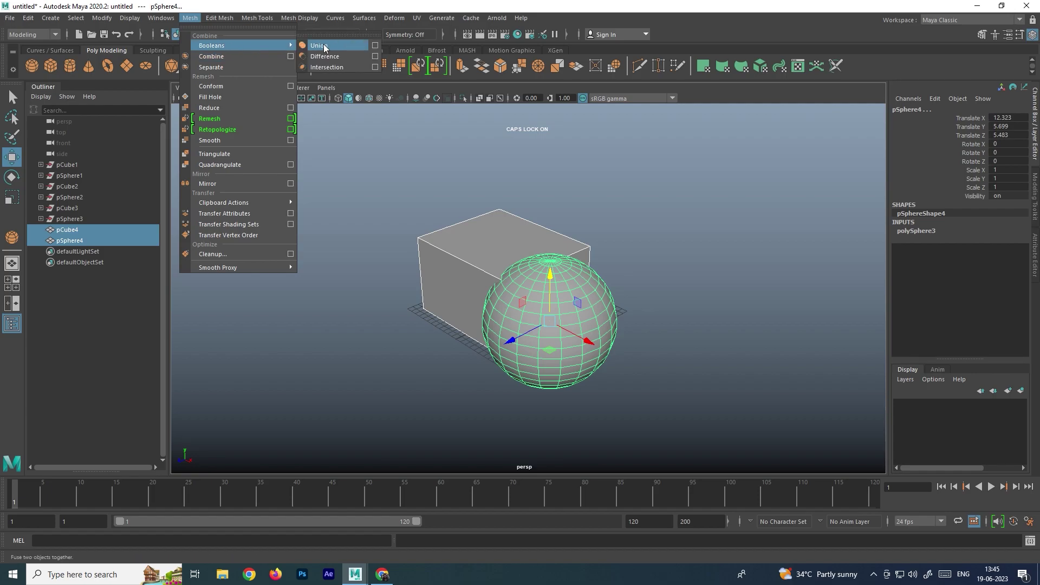
{"action": "left_click", "coordinate": [324, 46]}
{"action": "scroll", "coordinate": [570, 262], "scroll_direction": "up", "scroll_amount": 2}
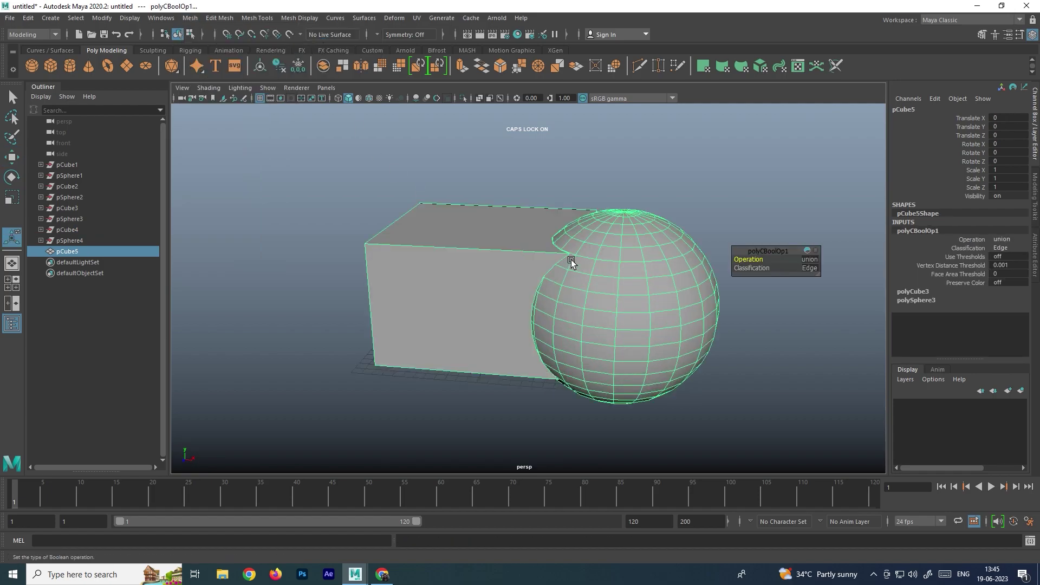
{"action": "scroll", "coordinate": [577, 259], "scroll_direction": "up", "scroll_amount": 2}
{"action": "left_click_drag", "start_coordinate": [587, 252], "coordinate": [527, 270], "text": "alt"}
{"action": "scroll", "coordinate": [587, 262], "scroll_direction": "up", "scroll_amount": 3}
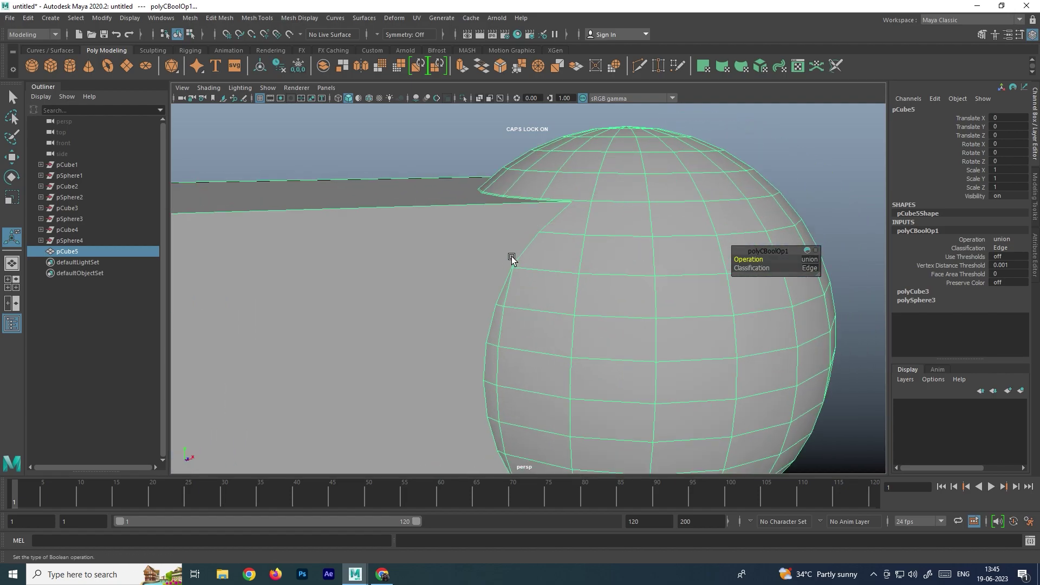
{"action": "left_click_drag", "start_coordinate": [500, 386], "coordinate": [531, 325], "text": "alt"}
Step: Check the inside of the union in wireframe, undo the Boolean and restore shaded display
{"action": "key", "text": "4"}
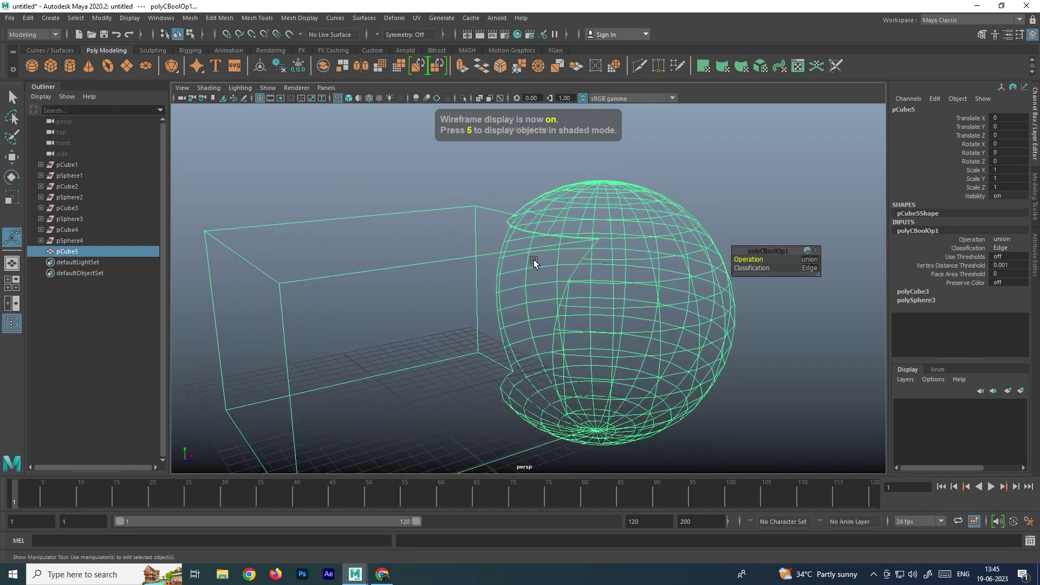
{"action": "mouse_move", "coordinate": [526, 385]}
{"action": "left_mouse_down", "text": "alt"}
{"action": "mouse_move", "coordinate": [564, 298]}
{"action": "mouse_move", "coordinate": [533, 292]}
{"action": "mouse_move", "coordinate": [591, 242]}
{"action": "left_mouse_up", "text": "alt"}
{"action": "key", "text": "ctrl+z"}
{"action": "key", "text": "5"}
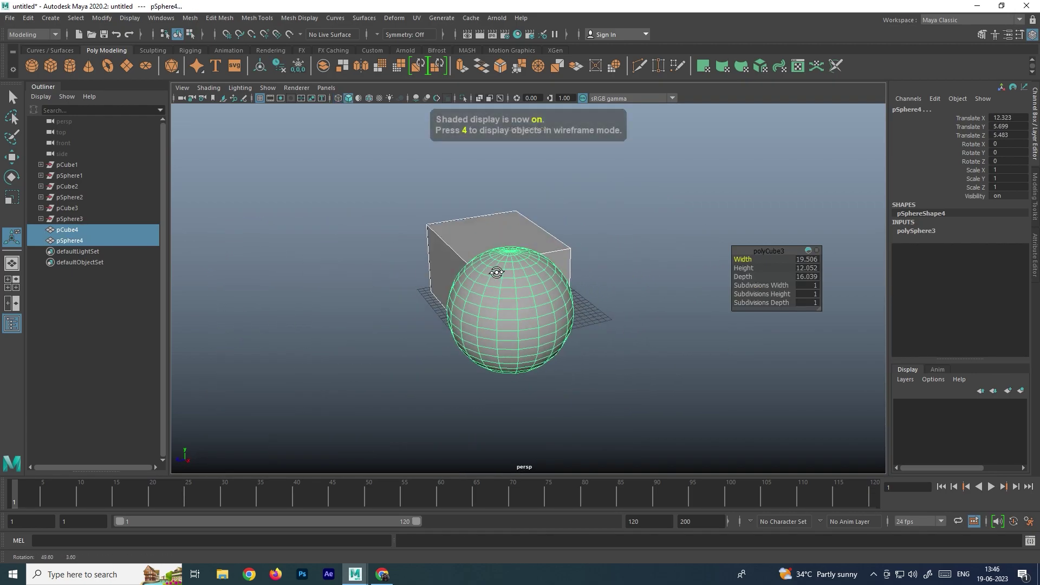
Step: Duplicate the cube and sphere together and move the copies along Z, placing the copied cube at about Z 31.2
{"action": "left_click", "coordinate": [591, 242]}
{"action": "left_click_drag", "start_coordinate": [430, 202], "coordinate": [587, 328]}
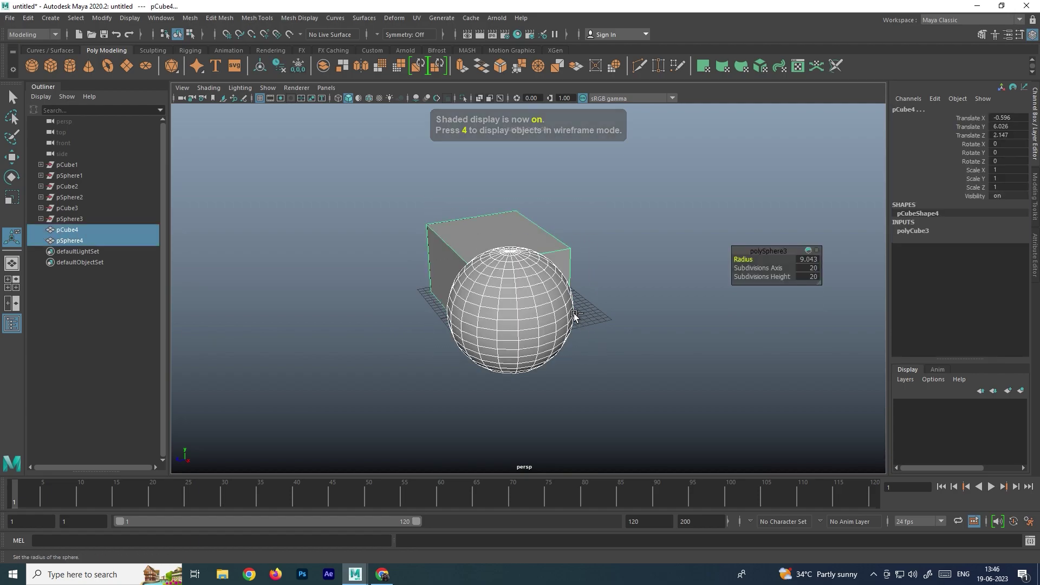
{"action": "key", "text": "w"}
{"action": "key", "text": "ctrl+d"}
{"action": "left_click_drag", "start_coordinate": [445, 281], "coordinate": [281, 352]}
{"action": "middle_click_drag", "start_coordinate": [419, 363], "coordinate": [509, 351], "text": "alt"}
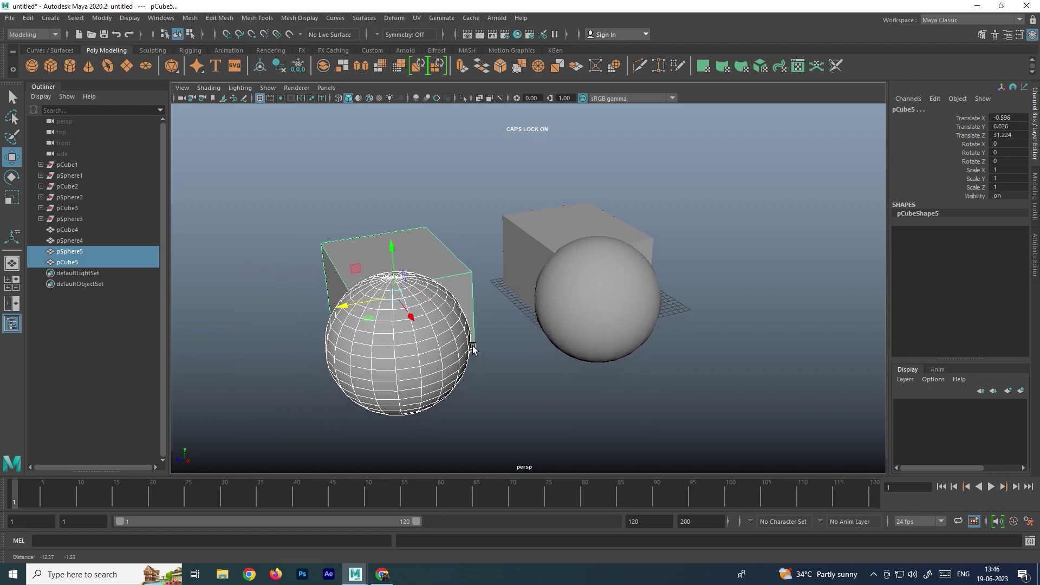
Step: Join the duplicated cube and sphere into a single mesh with Combine
{"action": "left_click", "coordinate": [191, 19]}
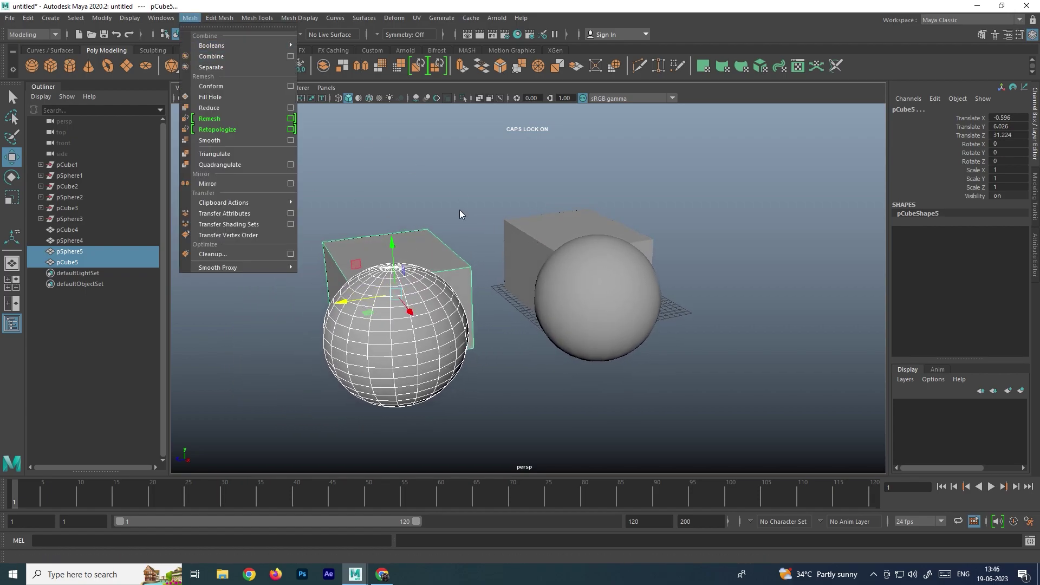
{"action": "left_click", "coordinate": [388, 220]}
{"action": "left_click_drag", "start_coordinate": [281, 207], "coordinate": [467, 379]}
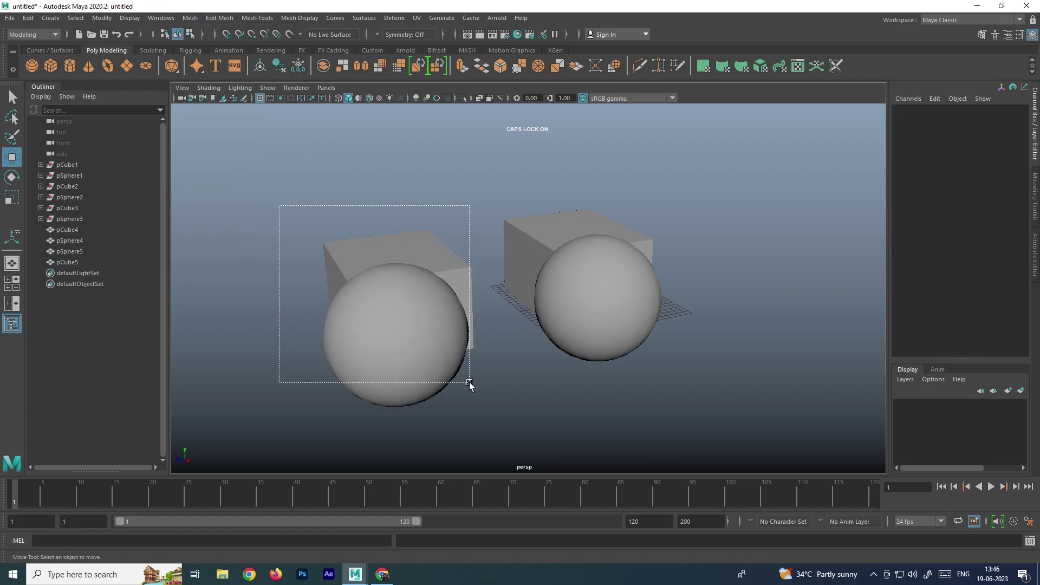
{"action": "left_click", "coordinate": [190, 19]}
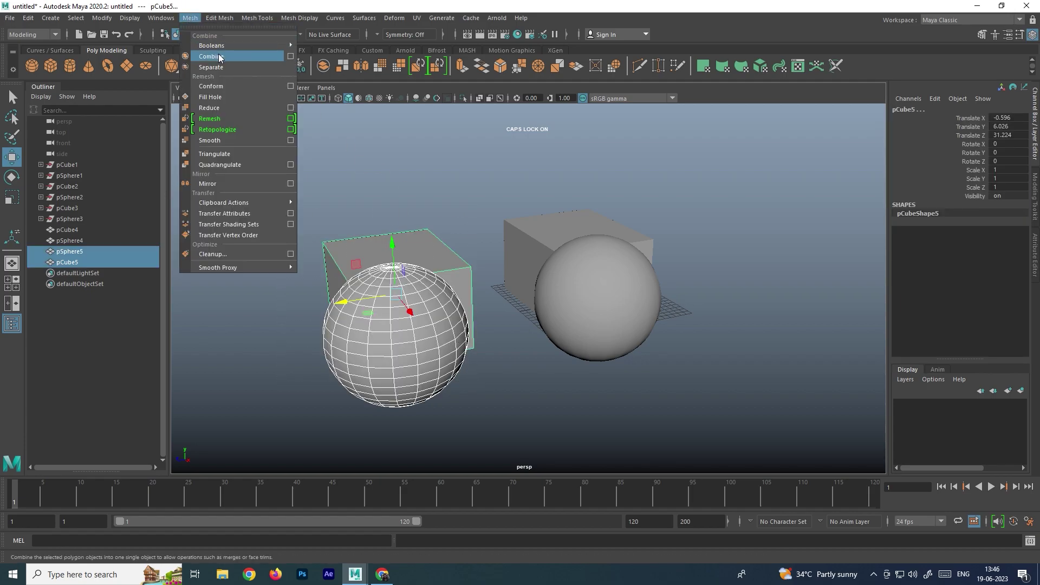
{"action": "left_click", "coordinate": [219, 58]}
Step: Select the combined mesh and display it in wireframe to examine the geometry inside the overlap
{"action": "left_click", "coordinate": [344, 223]}
{"action": "mouse_move", "coordinate": [343, 223]}
{"action": "left_mouse_down", "text": "alt"}
{"action": "mouse_move", "coordinate": [493, 297]}
{"action": "mouse_move", "coordinate": [513, 289]}
{"action": "mouse_move", "coordinate": [519, 262]}
{"action": "mouse_move", "coordinate": [543, 271]}
{"action": "mouse_move", "coordinate": [509, 278]}
{"action": "mouse_move", "coordinate": [548, 264]}
{"action": "mouse_move", "coordinate": [593, 218]}
{"action": "left_mouse_up", "text": "alt"}
{"action": "left_click", "coordinate": [535, 264]}
{"action": "key", "text": "4"}
{"action": "key", "text": "5"}
{"action": "key", "text": "4"}
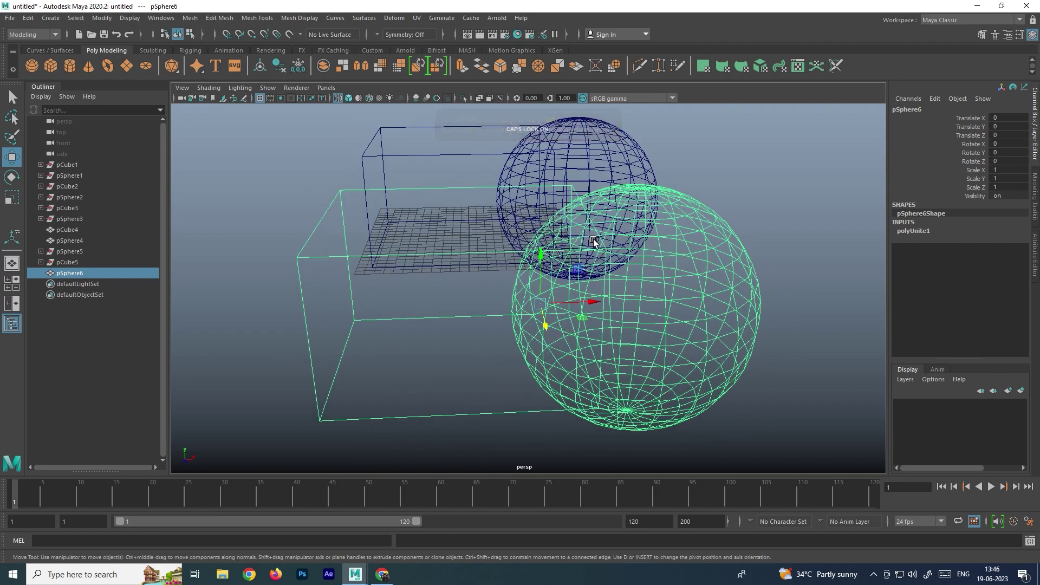
Step: Select the original cube and sphere and merge them with a Boolean Union
{"action": "scroll", "coordinate": [596, 242], "scroll_direction": "down", "scroll_amount": 3}
{"action": "left_click_drag", "start_coordinate": [562, 251], "coordinate": [496, 245], "text": "alt"}
{"action": "left_click_drag", "start_coordinate": [524, 200], "coordinate": [587, 245]}
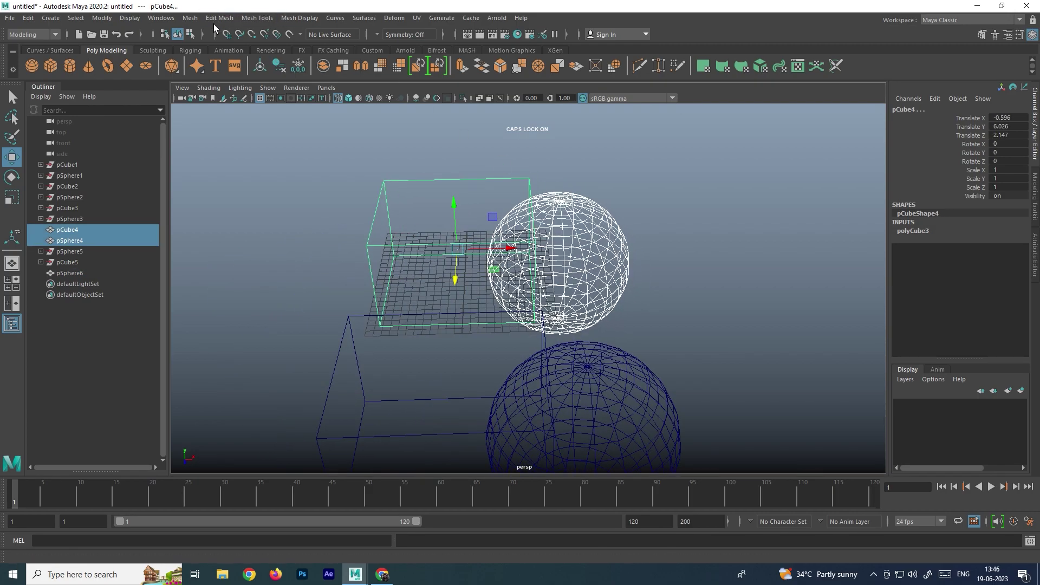
{"action": "left_click", "coordinate": [190, 18]}
{"action": "mouse_move", "coordinate": [201, 46]}
{"action": "left_click", "coordinate": [319, 46]}
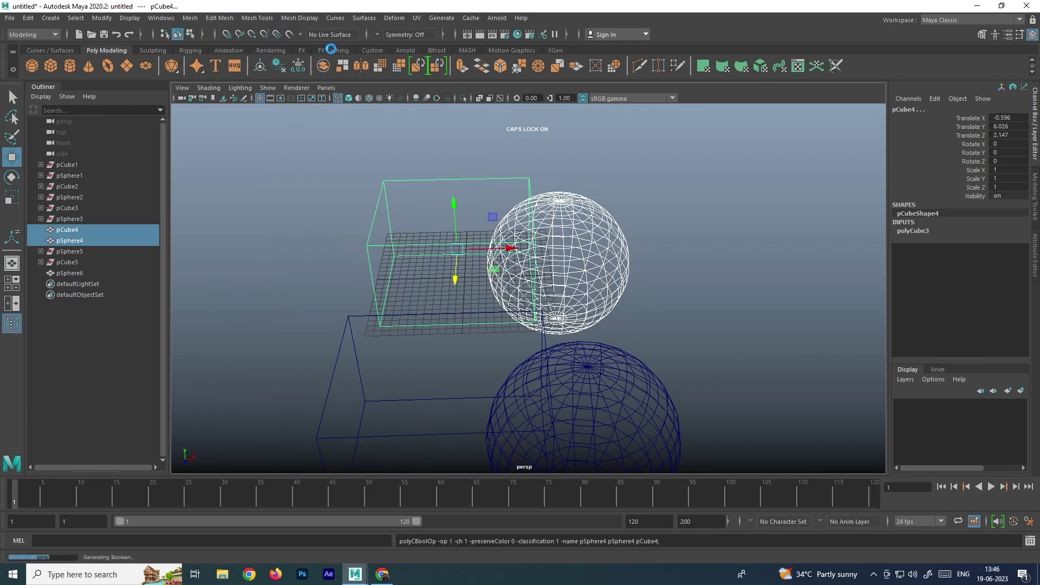
{"action": "left_click_drag", "start_coordinate": [517, 280], "coordinate": [504, 190], "text": "alt"}
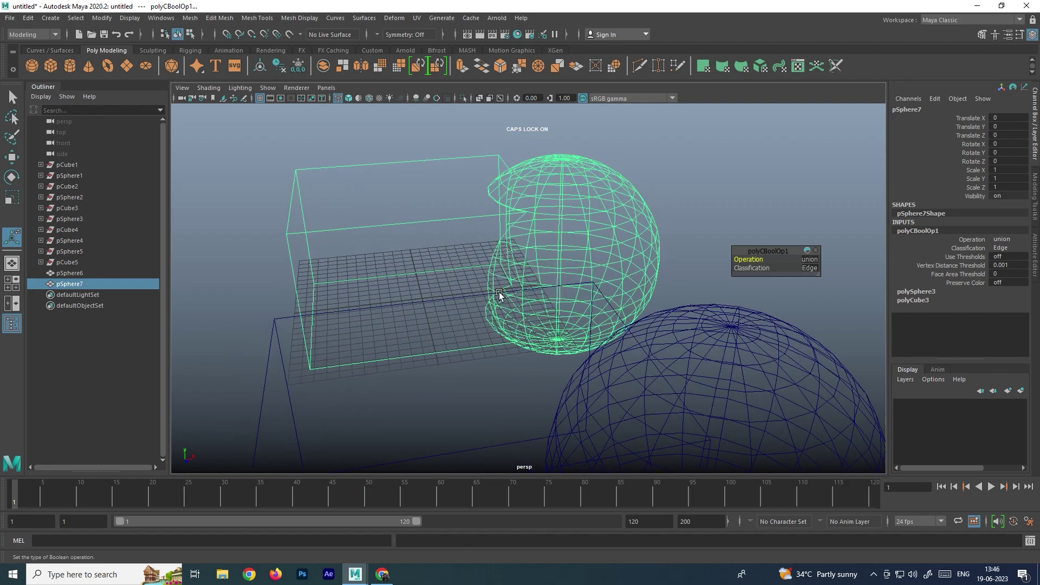
{"action": "left_click_drag", "start_coordinate": [499, 294], "coordinate": [477, 227], "text": "alt"}
Step: Restore shaded display and select an edge on the union mesh to examine where the cube and sphere meet
{"action": "key", "text": "5"}
{"action": "scroll", "coordinate": [480, 234], "scroll_direction": "up", "scroll_amount": 3}
{"action": "scroll", "coordinate": [441, 214], "scroll_direction": "up", "scroll_amount": 3}
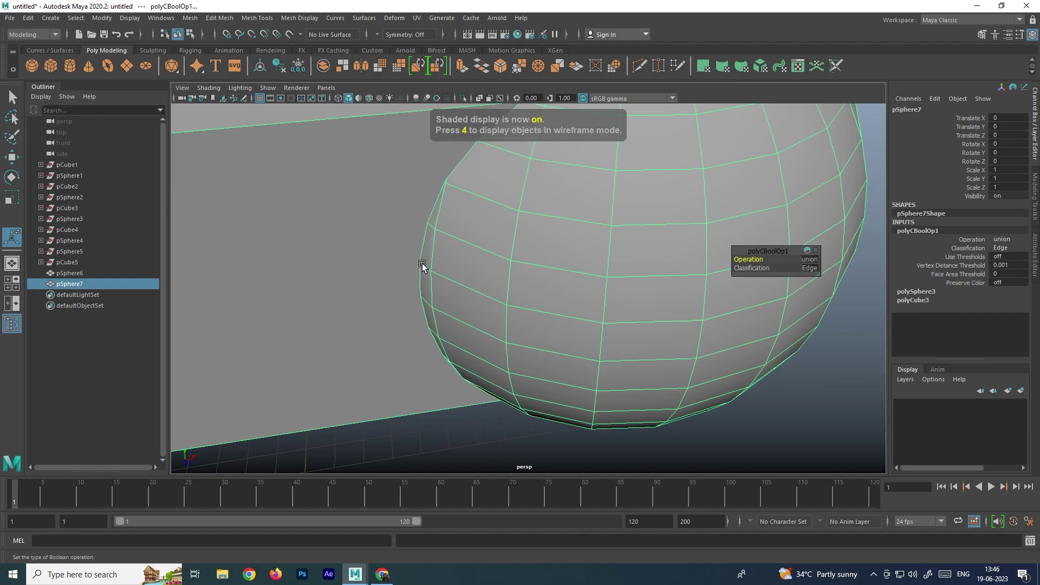
{"action": "left_click_drag", "start_coordinate": [422, 265], "coordinate": [485, 226], "text": "alt"}
{"action": "key", "text": "q"}
{"action": "right_click_drag", "start_coordinate": [502, 197], "coordinate": [503, 149]}
{"action": "left_click", "coordinate": [502, 191]}
{"action": "left_click_drag", "start_coordinate": [501, 191], "coordinate": [506, 163], "text": "alt"}
{"action": "key", "text": "w"}
Step: Select the combined mesh and inspect its edges where the sphere enters the cube, for comparison with the union
{"action": "scroll", "coordinate": [488, 157], "scroll_direction": "down", "scroll_amount": 5}
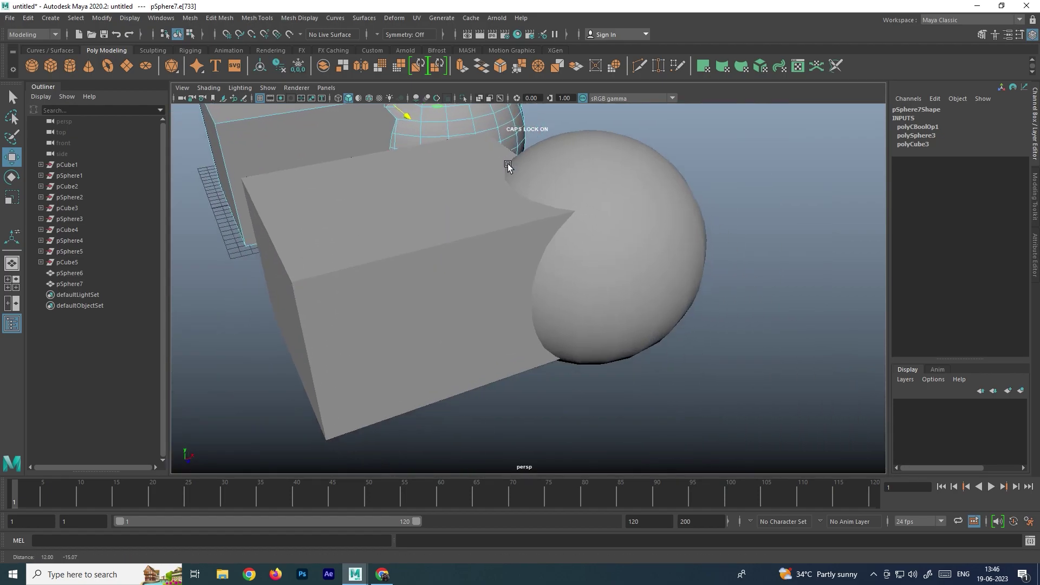
{"action": "left_click", "coordinate": [588, 251]}
{"action": "scroll", "coordinate": [560, 244], "scroll_direction": "up", "scroll_amount": 5}
{"action": "right_click", "coordinate": [536, 180]}
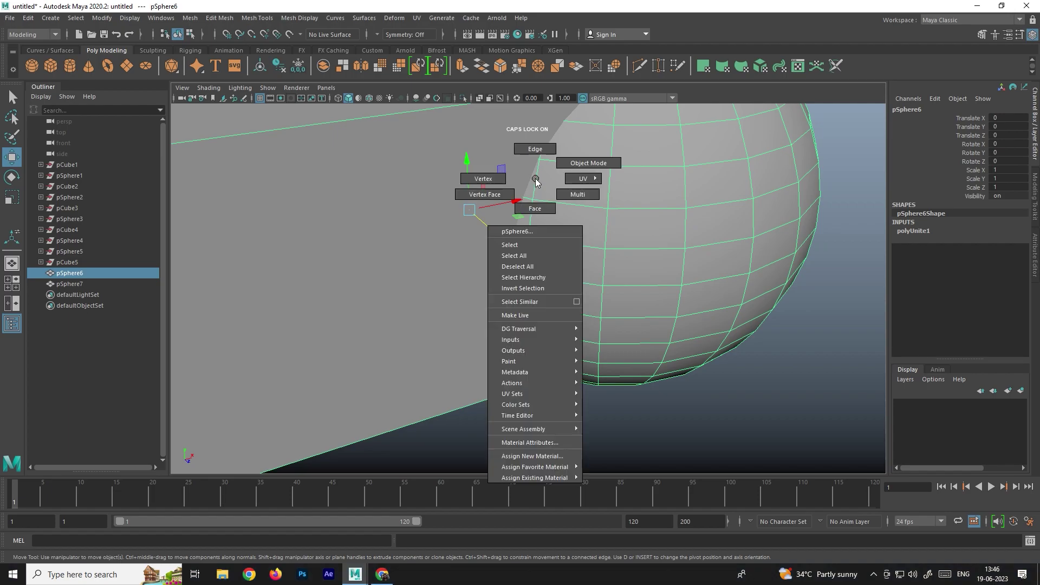
{"action": "left_click", "coordinate": [569, 163]}
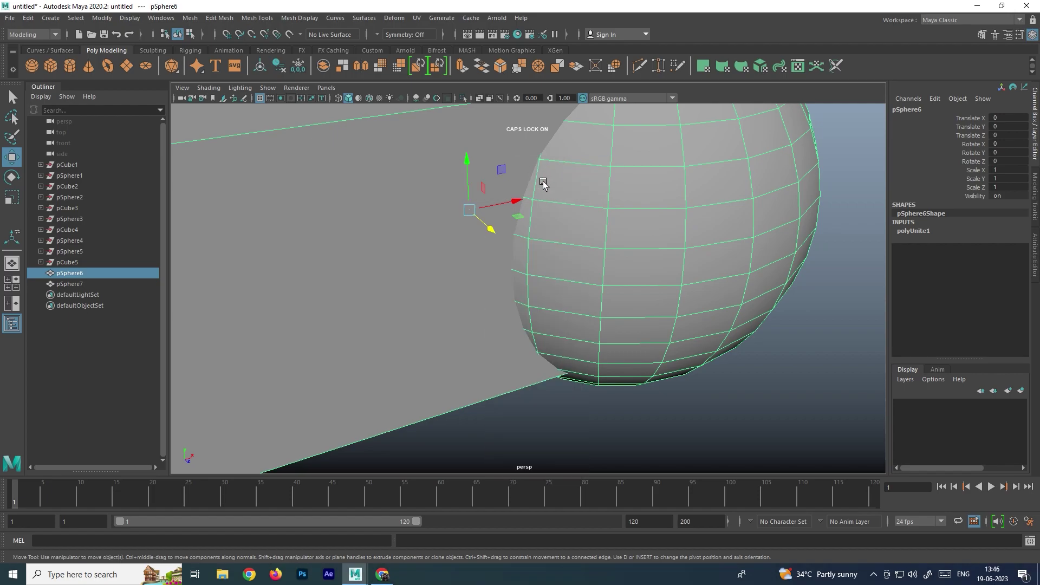
{"action": "right_click", "coordinate": [550, 193]}
{"action": "left_click", "coordinate": [537, 157]}
{"action": "left_click", "coordinate": [560, 172]}
{"action": "left_click", "coordinate": [508, 174]}
{"action": "left_click_drag", "start_coordinate": [521, 177], "coordinate": [518, 225]}
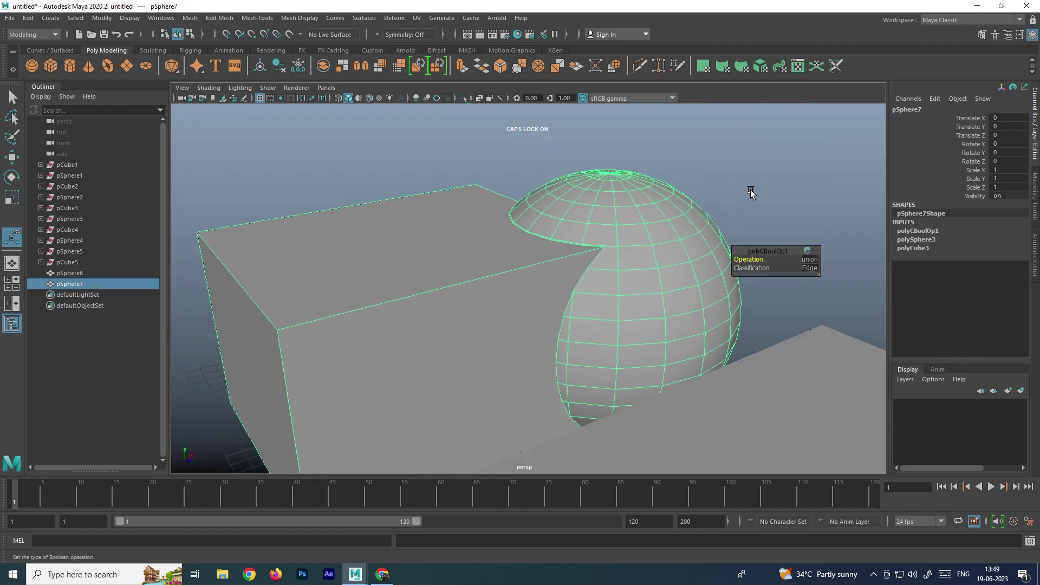
Step: Clear the selection and turn on the Poly Count heads-up display
{"action": "left_click", "coordinate": [750, 181]}
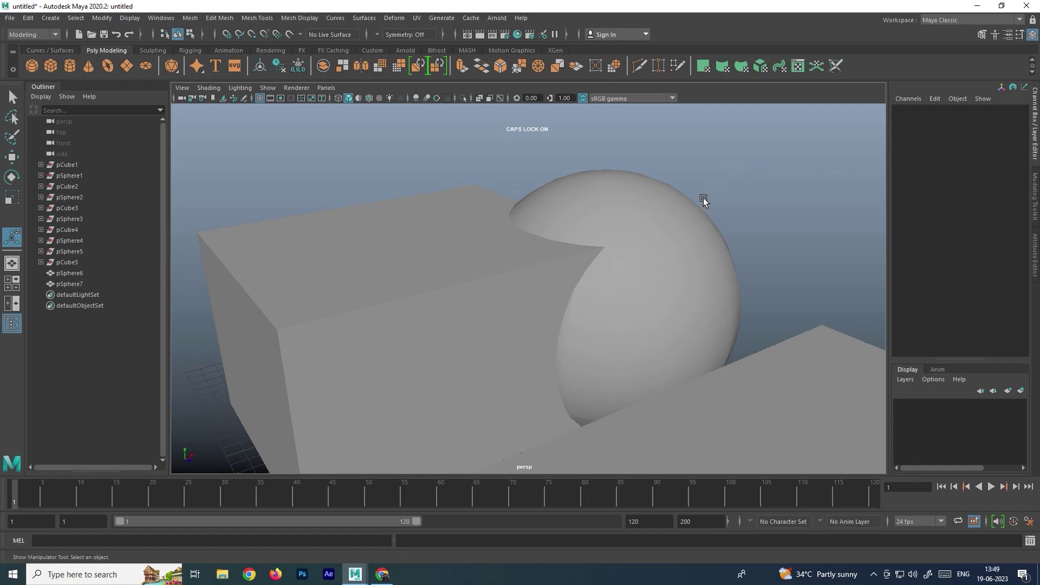
{"action": "scroll", "coordinate": [553, 233], "scroll_direction": "down", "scroll_amount": 3}
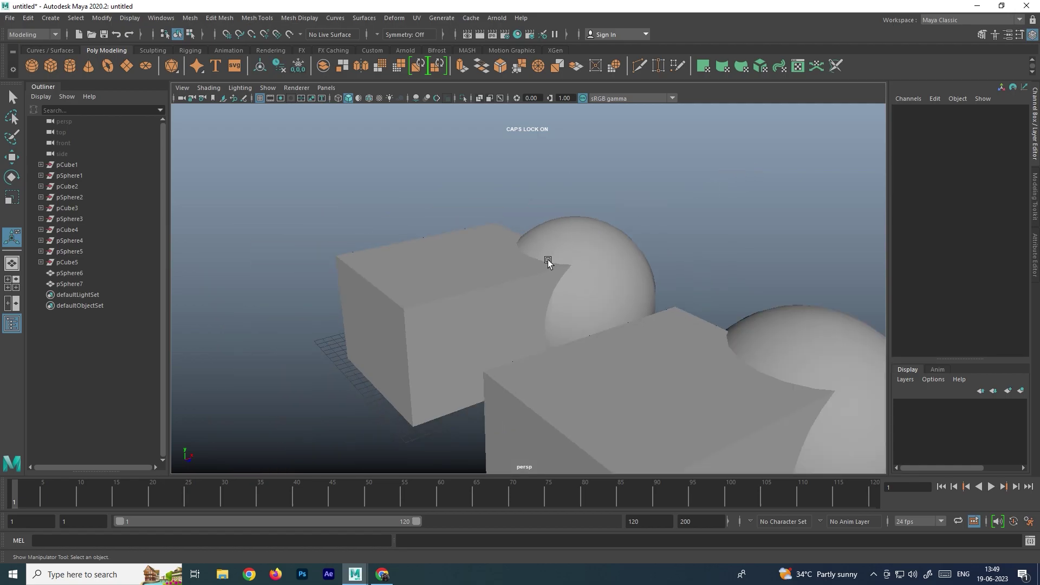
{"action": "left_click", "coordinate": [130, 18]}
{"action": "mouse_move", "coordinate": [202, 88]}
{"action": "mouse_move", "coordinate": [201, 57]}
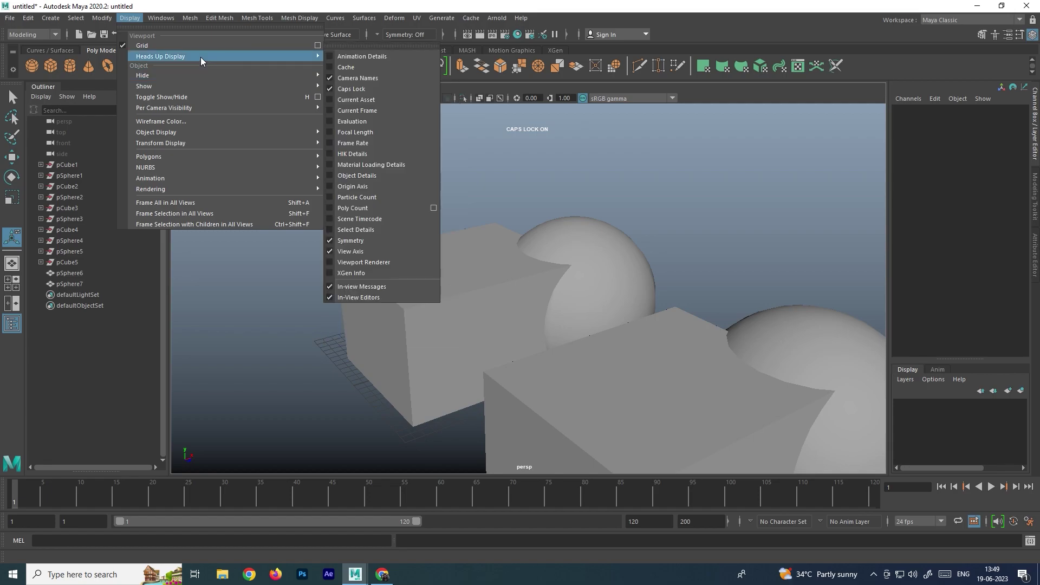
{"action": "left_click", "coordinate": [356, 209]}
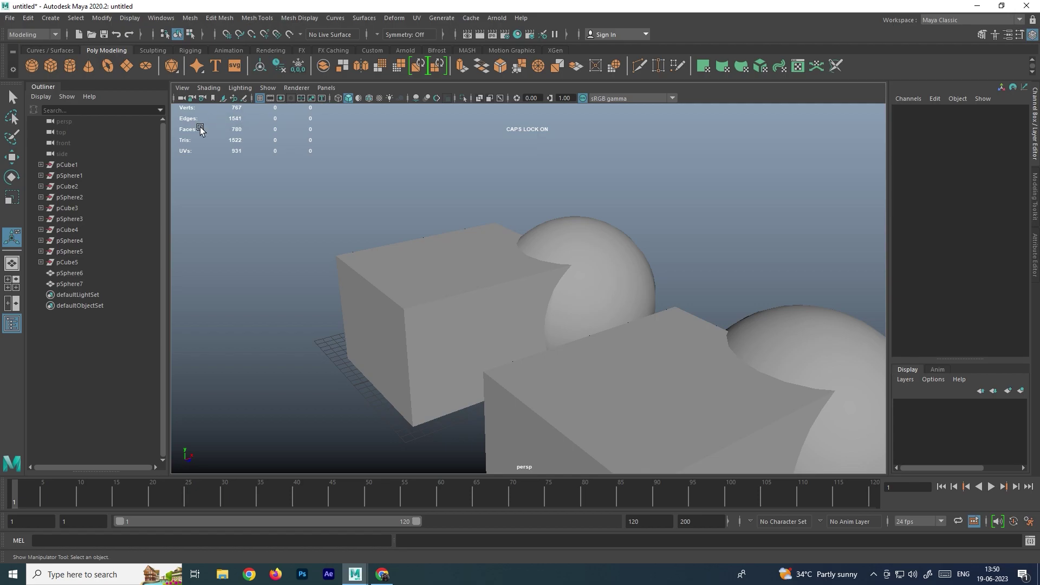
Step: Delete both the union mesh and the combined mesh from the scene
{"action": "scroll", "coordinate": [504, 249], "scroll_direction": "down", "scroll_amount": 5}
{"action": "left_click_drag", "start_coordinate": [402, 232], "coordinate": [692, 417]}
{"action": "key", "text": "Delete"}
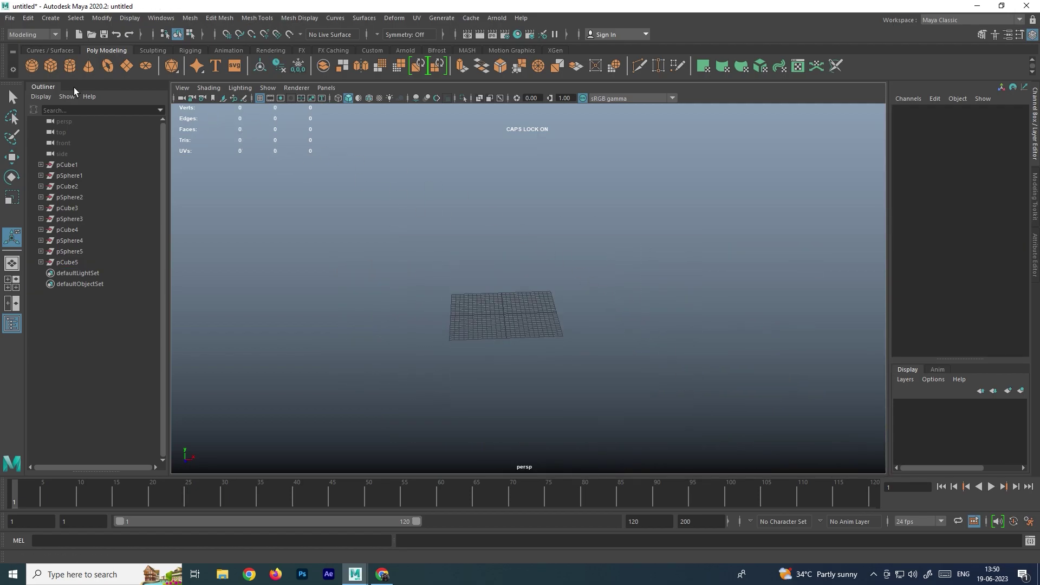
Step: Create a new polygon cube on the grid and a sphere intersecting it, centred at about (3, 5.9, 11.7)
{"action": "left_click", "coordinate": [51, 65]}
{"action": "left_click_drag", "start_coordinate": [449, 295], "coordinate": [492, 241]}
{"action": "left_click", "coordinate": [32, 65]}
{"action": "left_click_drag", "start_coordinate": [521, 347], "coordinate": [569, 314]}
{"action": "left_click", "coordinate": [472, 212]}
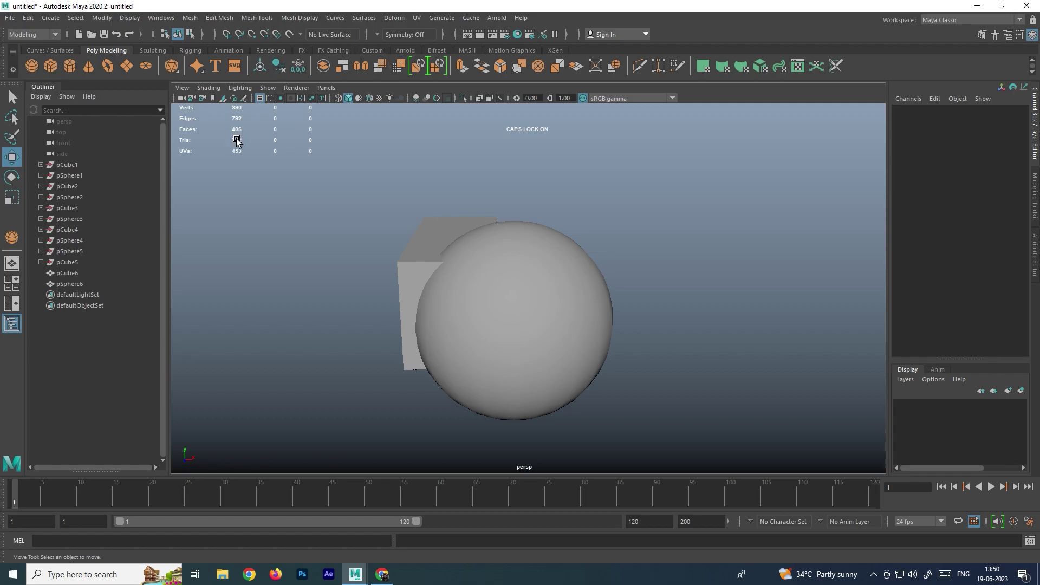
Step: Select the new sphere and examine its overlap with the cube in wireframe and shaded display
{"action": "left_click_drag", "start_coordinate": [509, 259], "coordinate": [551, 252], "text": "alt"}
{"action": "scroll", "coordinate": [533, 314], "scroll_direction": "up", "scroll_amount": 3}
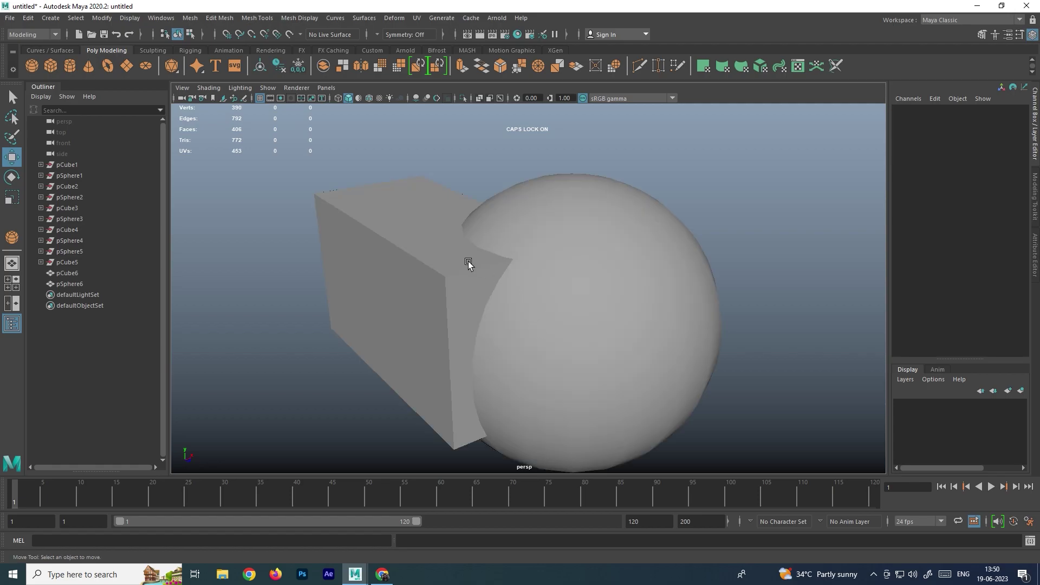
{"action": "left_click", "coordinate": [553, 302]}
{"action": "left_click_drag", "start_coordinate": [552, 301], "coordinate": [489, 297], "text": "alt"}
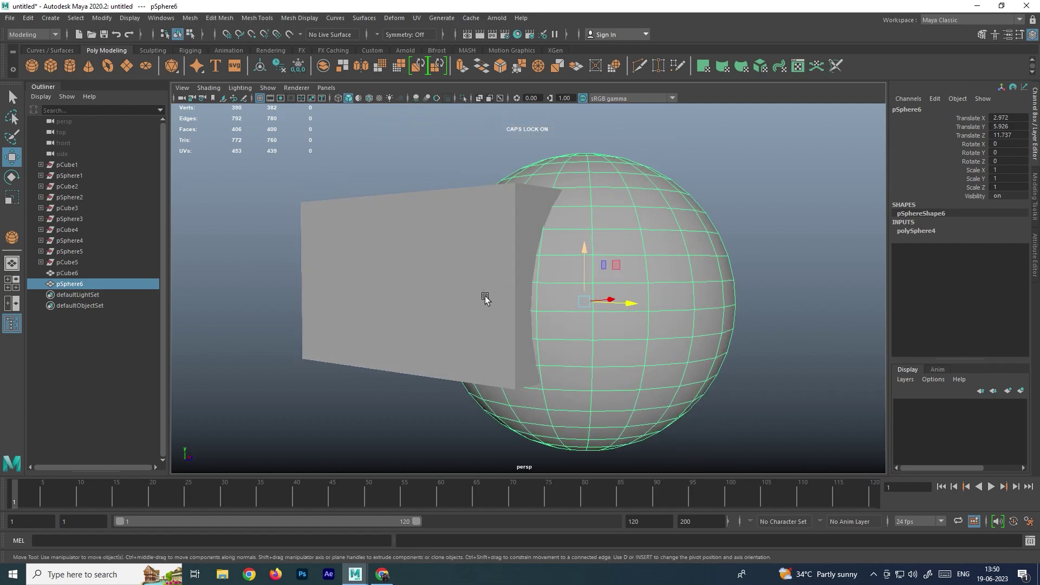
{"action": "key", "text": "4"}
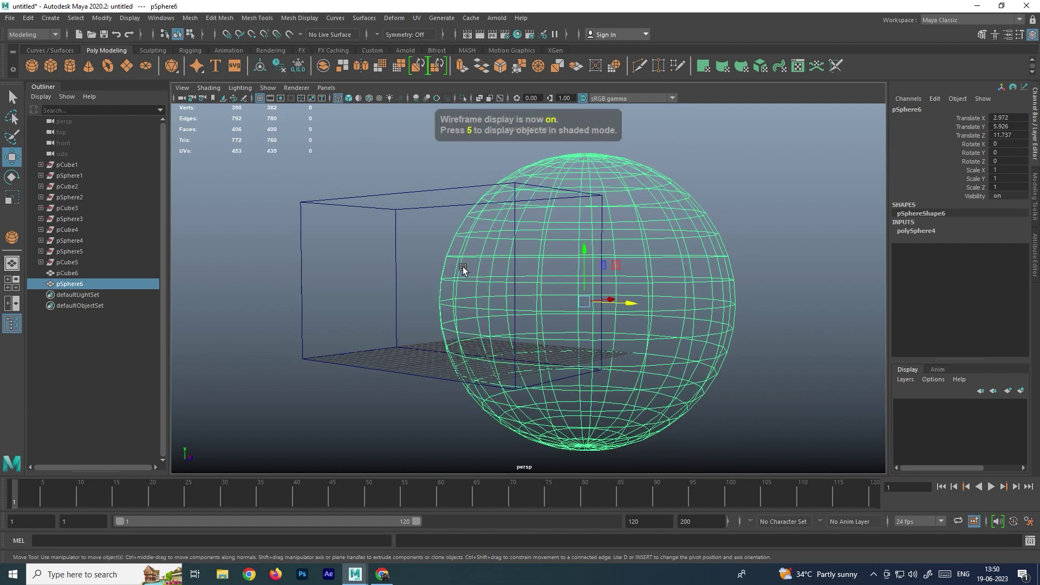
{"action": "key", "text": "5"}
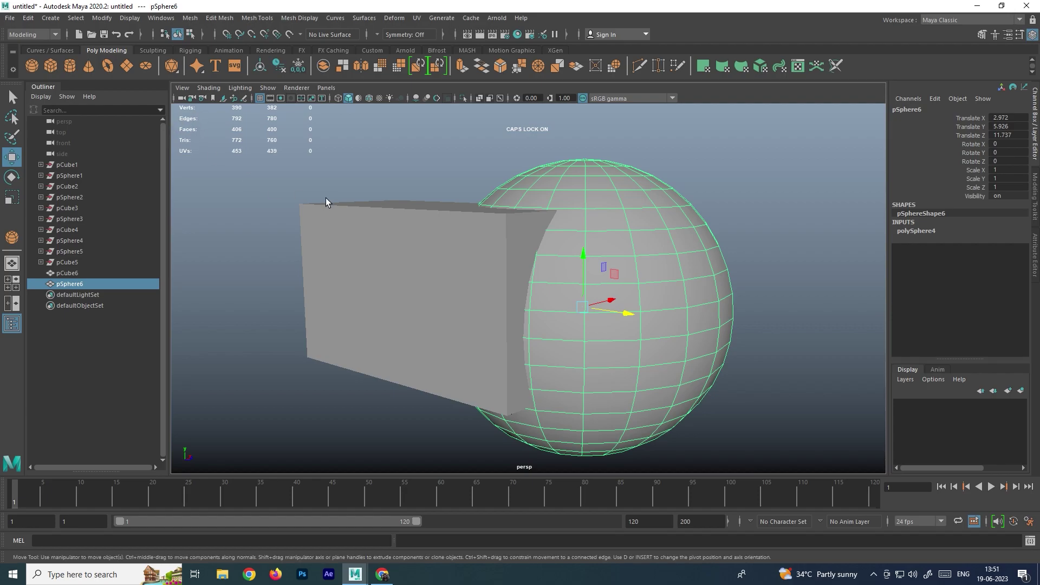
{"action": "left_click_drag", "start_coordinate": [494, 264], "coordinate": [484, 288], "text": "alt"}
{"action": "right_click_drag", "start_coordinate": [483, 288], "coordinate": [480, 265], "text": "alt"}
{"action": "middle_click_drag", "start_coordinate": [467, 245], "coordinate": [463, 271], "text": "alt"}
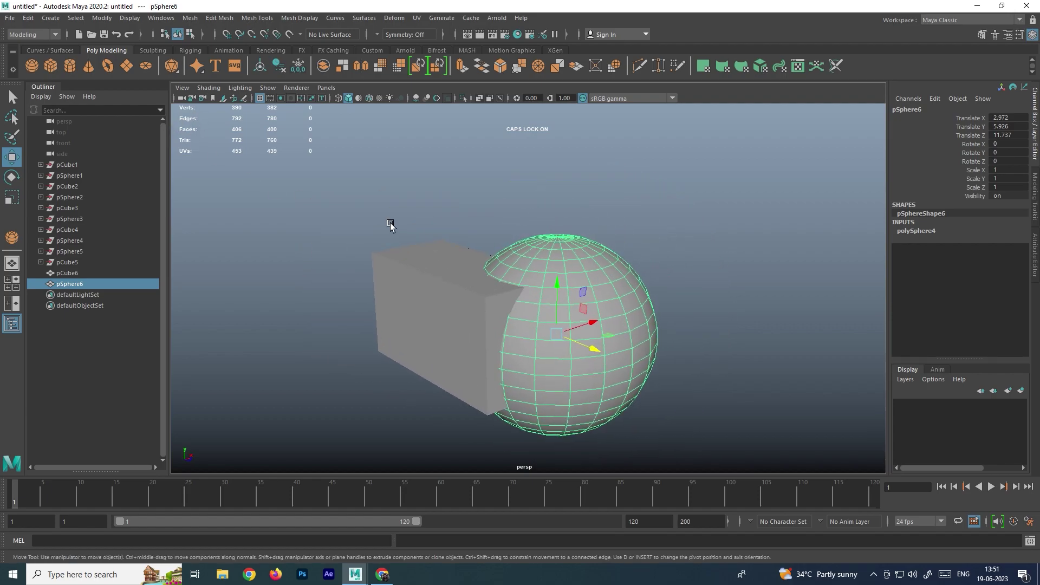
Step: Merge the cube and the intersecting sphere with a Boolean Union, and clear the selection
{"action": "left_click", "coordinate": [424, 226]}
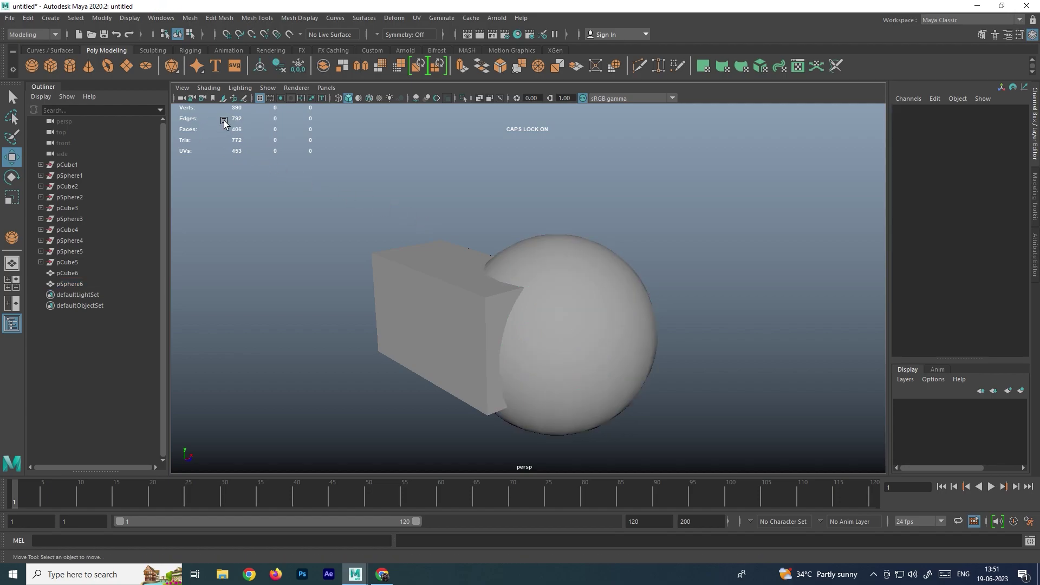
{"action": "left_click_drag", "start_coordinate": [296, 207], "coordinate": [436, 305]}
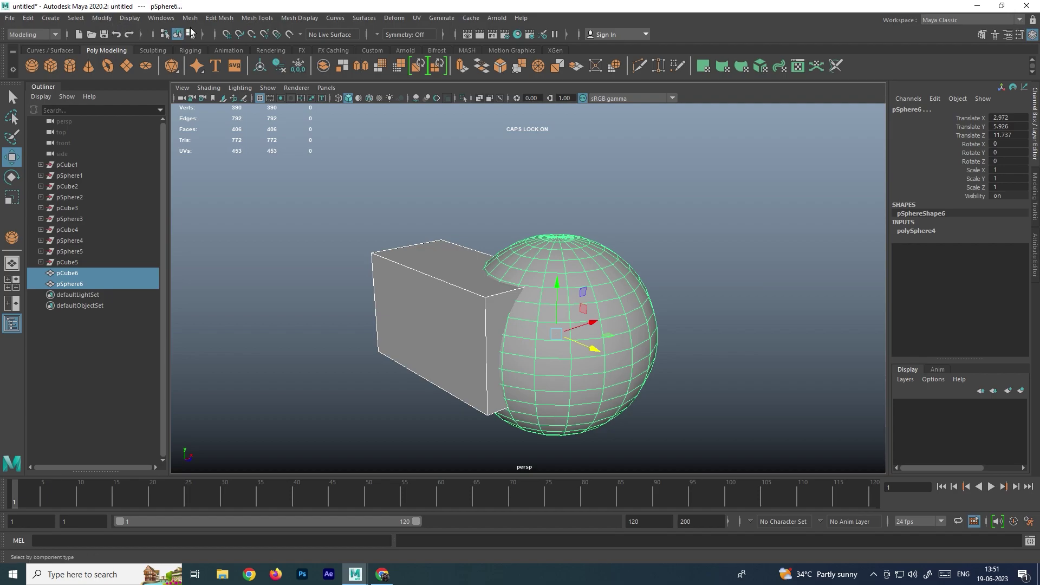
{"action": "left_click", "coordinate": [198, 20]}
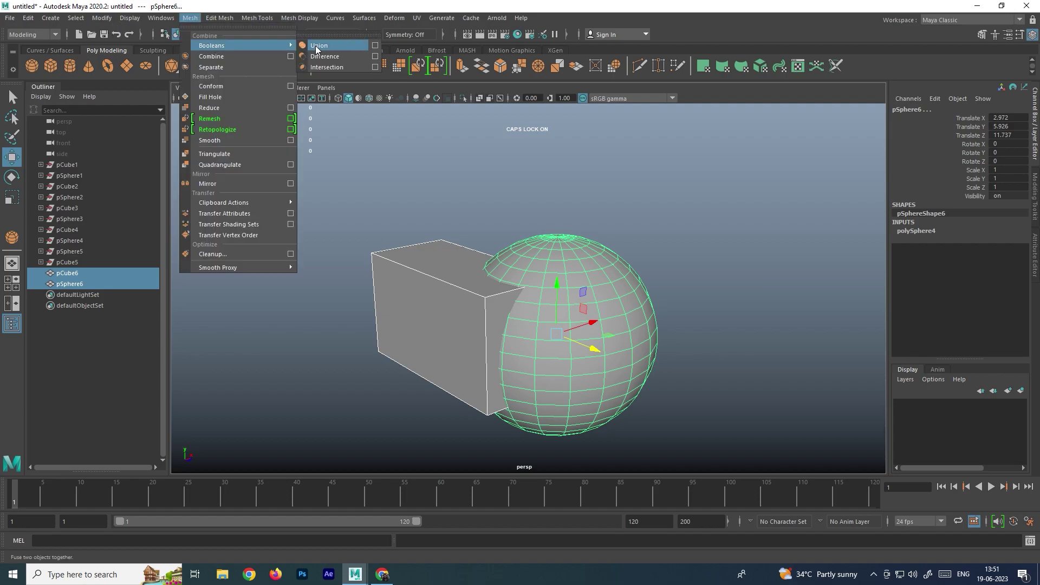
{"action": "left_click", "coordinate": [318, 47]}
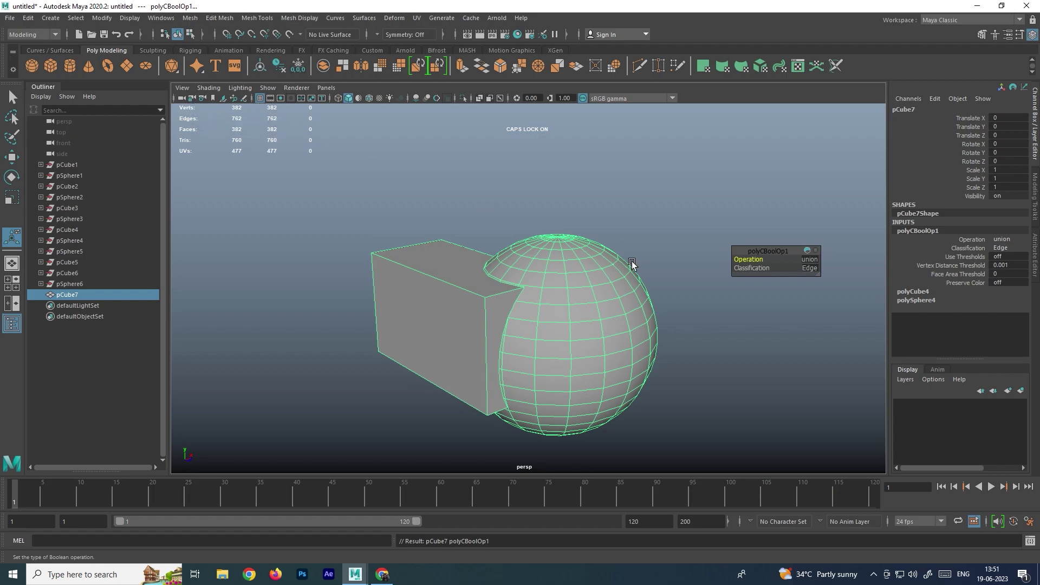
{"action": "left_click", "coordinate": [584, 225]}
{"action": "left_click", "coordinate": [547, 236]}
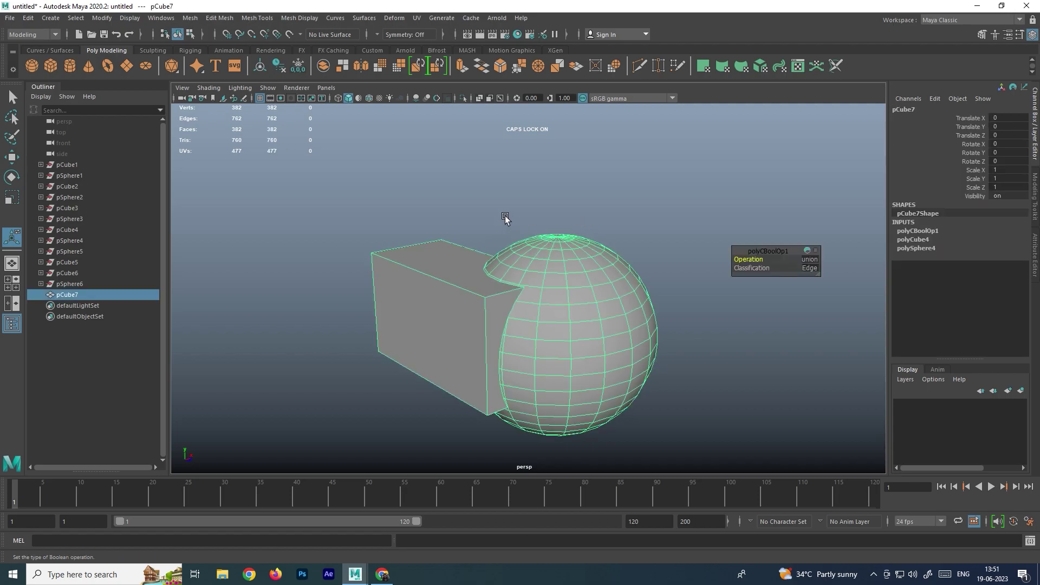
{"action": "key", "text": "w"}
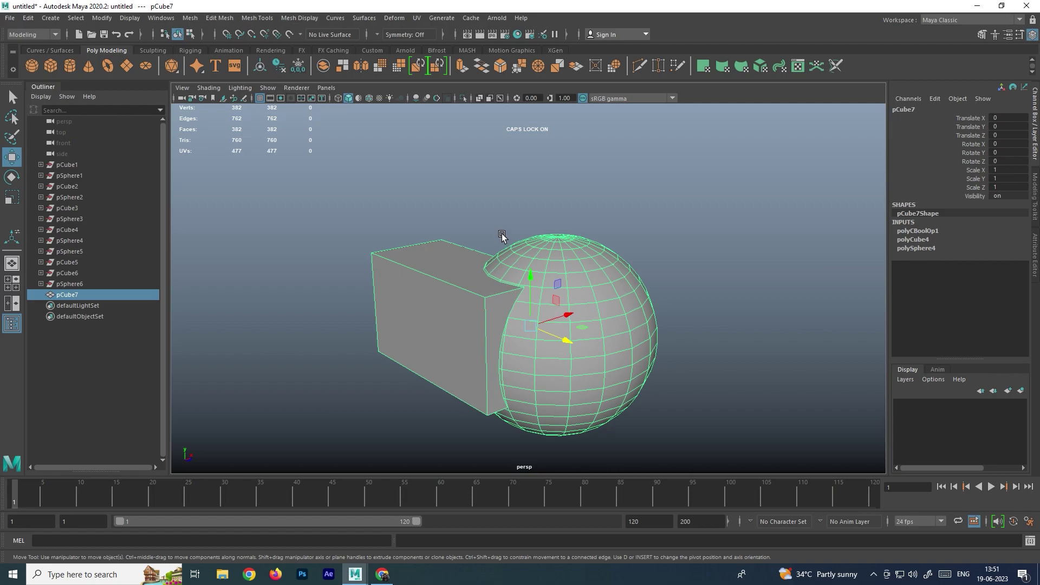
{"action": "left_click", "coordinate": [523, 226]}
{"action": "scroll", "coordinate": [542, 230], "scroll_direction": "down", "scroll_amount": 3}
{"action": "left_click_drag", "start_coordinate": [526, 254], "coordinate": [519, 255], "text": "alt"}
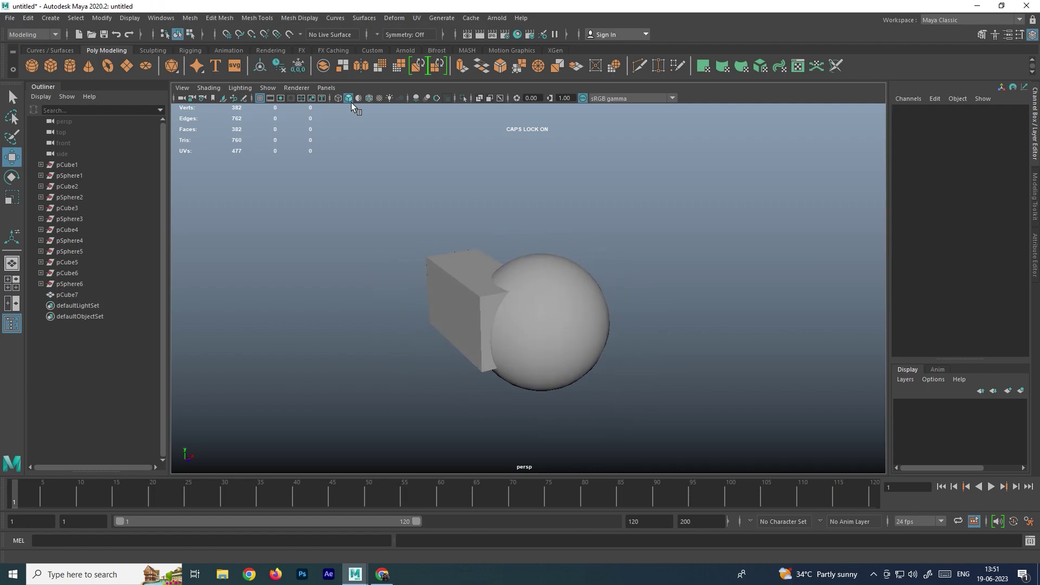
{"action": "left_click", "coordinate": [191, 18]}
{"action": "mouse_move", "coordinate": [244, 46]}
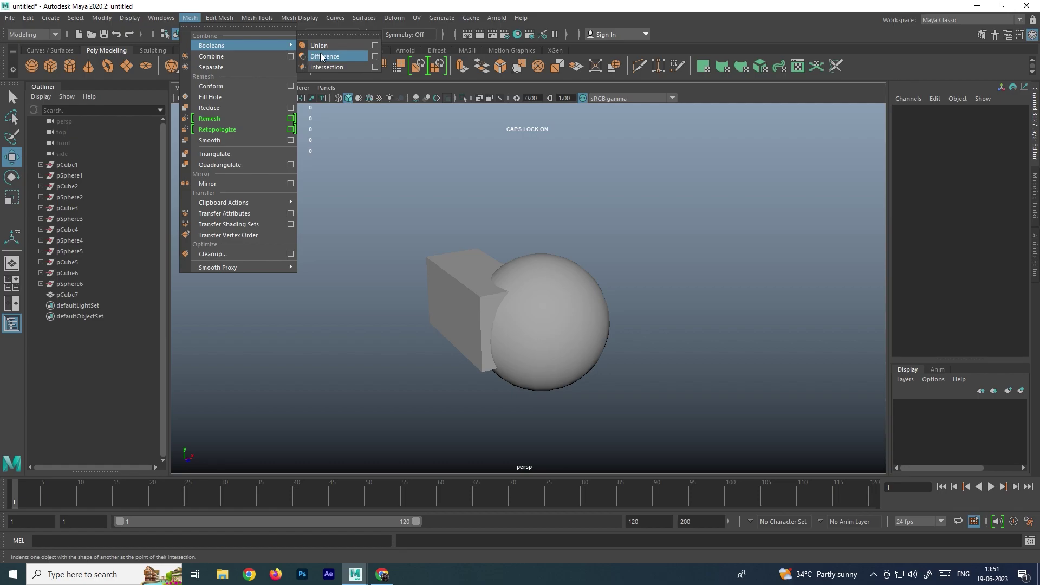
{"action": "left_click", "coordinate": [515, 212]}
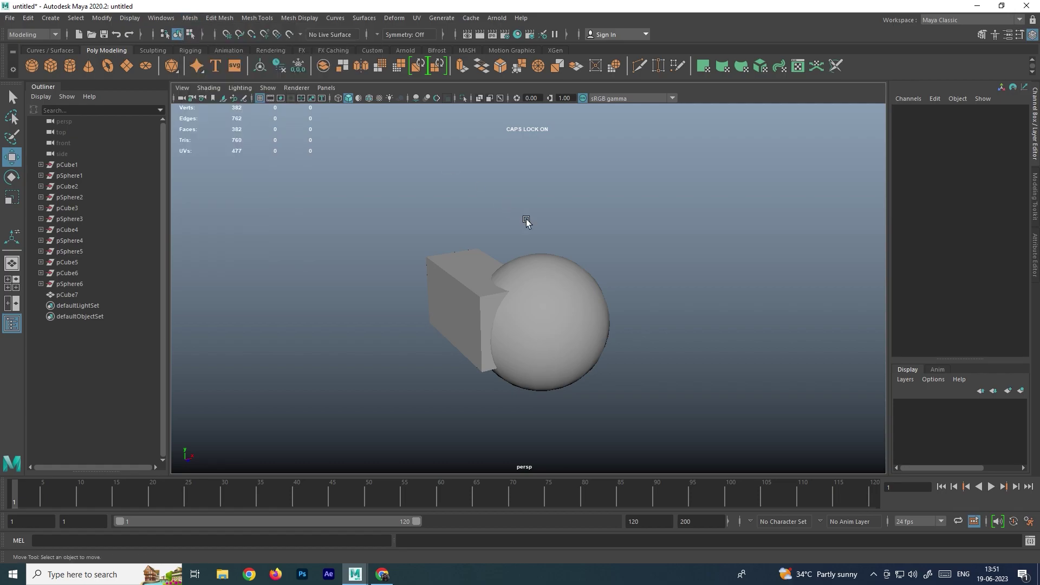
Step: Delete the union mesh and create a flat polygon cube about 17.4 wide, 6.1 high and 22.8 deep on the grid
{"action": "key", "text": "Delete"}
{"action": "left_click", "coordinate": [51, 66]}
{"action": "left_click_drag", "start_coordinate": [508, 326], "coordinate": [486, 309]}
{"action": "left_click", "coordinate": [627, 284]}
Step: Create a tall polygon cylinder beside the flat cube, with a radius of about 3.5 and a height of about 23.2
{"action": "left_click", "coordinate": [69, 66]}
{"action": "left_click_drag", "start_coordinate": [620, 325], "coordinate": [647, 336]}
{"action": "left_click_drag", "start_coordinate": [648, 336], "coordinate": [707, 275]}
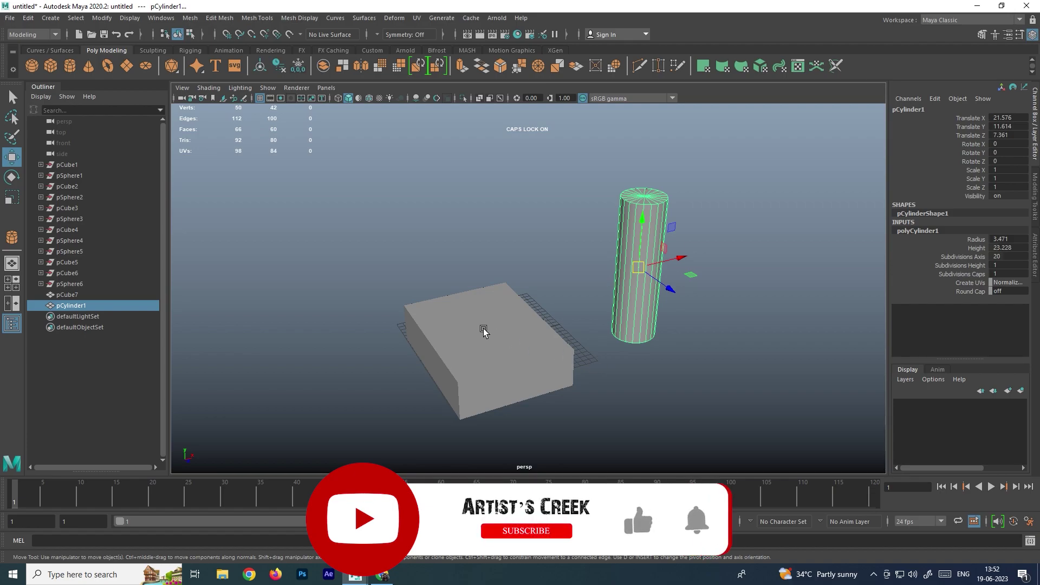
{"action": "left_click", "coordinate": [509, 319]}
{"action": "left_click_drag", "start_coordinate": [510, 320], "coordinate": [467, 294], "text": "alt"}
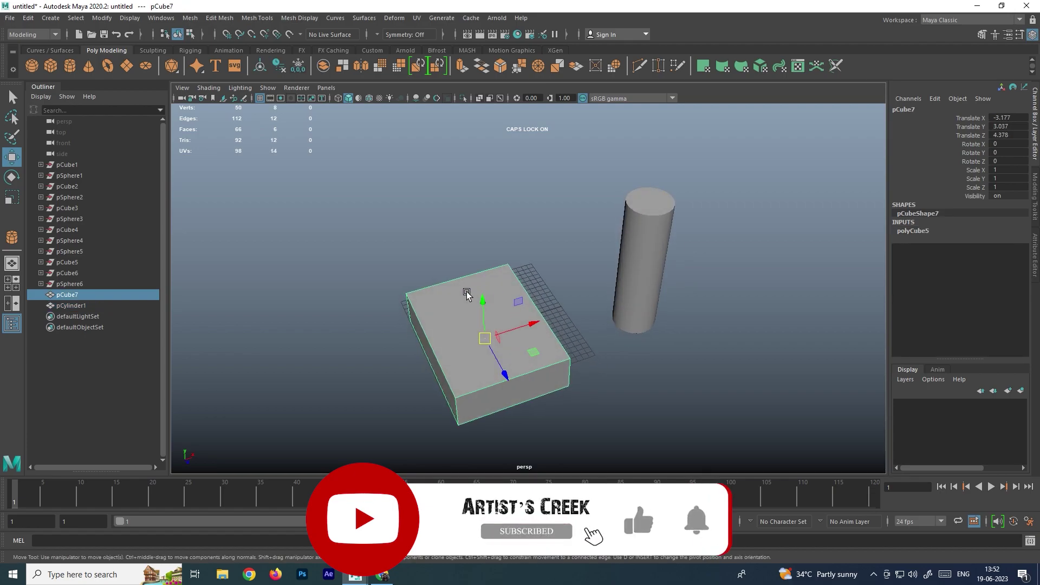
Step: Move the cylinder so it passes vertically through the flat cube, centred at about (-3.4, 4.2, 7.4)
{"action": "left_click", "coordinate": [646, 261]}
{"action": "left_click_drag", "start_coordinate": [620, 327], "coordinate": [570, 309], "text": "alt"}
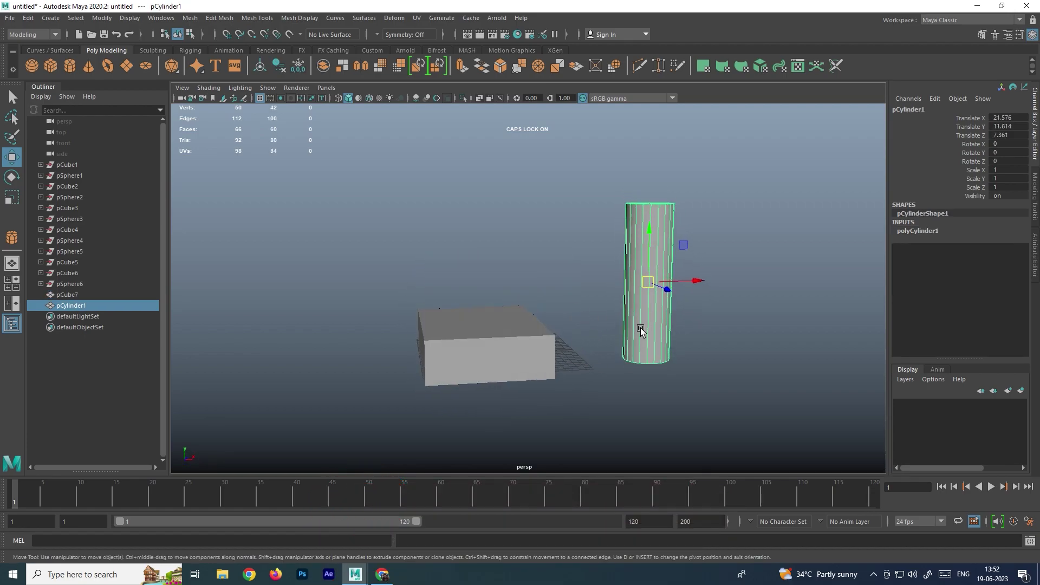
{"action": "left_click_drag", "start_coordinate": [695, 280], "coordinate": [531, 301]}
{"action": "left_click_drag", "start_coordinate": [479, 241], "coordinate": [477, 282]}
{"action": "left_click_drag", "start_coordinate": [633, 328], "coordinate": [601, 323], "text": "alt"}
{"action": "left_click_drag", "start_coordinate": [528, 343], "coordinate": [505, 362], "text": "alt"}
{"action": "mouse_move", "coordinate": [559, 322]}
{"action": "left_mouse_down", "text": "alt"}
{"action": "mouse_move", "coordinate": [548, 353]}
{"action": "mouse_move", "coordinate": [596, 332]}
{"action": "mouse_move", "coordinate": [572, 335]}
{"action": "left_mouse_up", "text": "alt"}
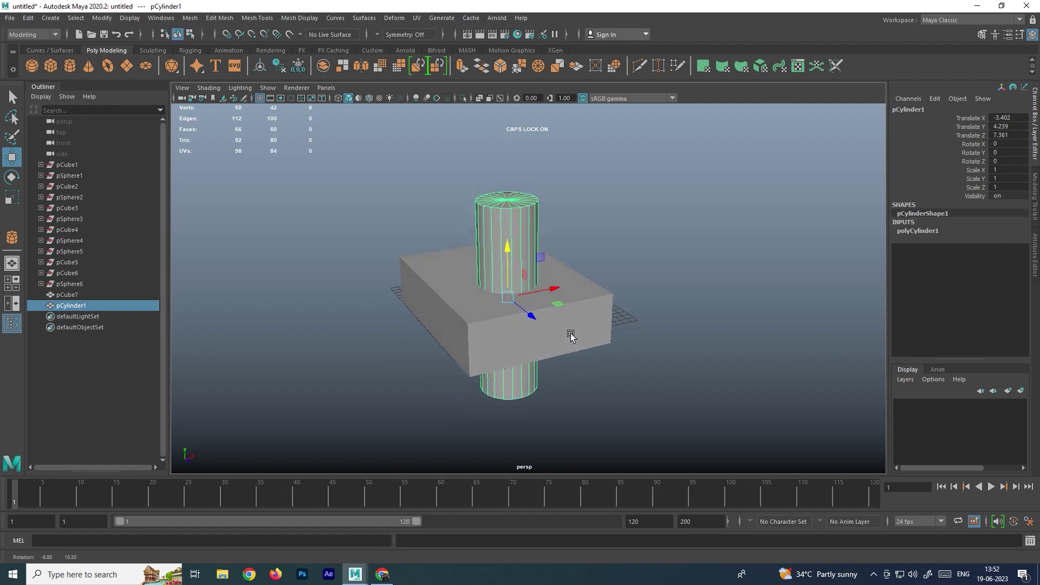
{"action": "left_click", "coordinate": [662, 302]}
{"action": "left_click_drag", "start_coordinate": [554, 291], "coordinate": [589, 327], "text": "alt"}
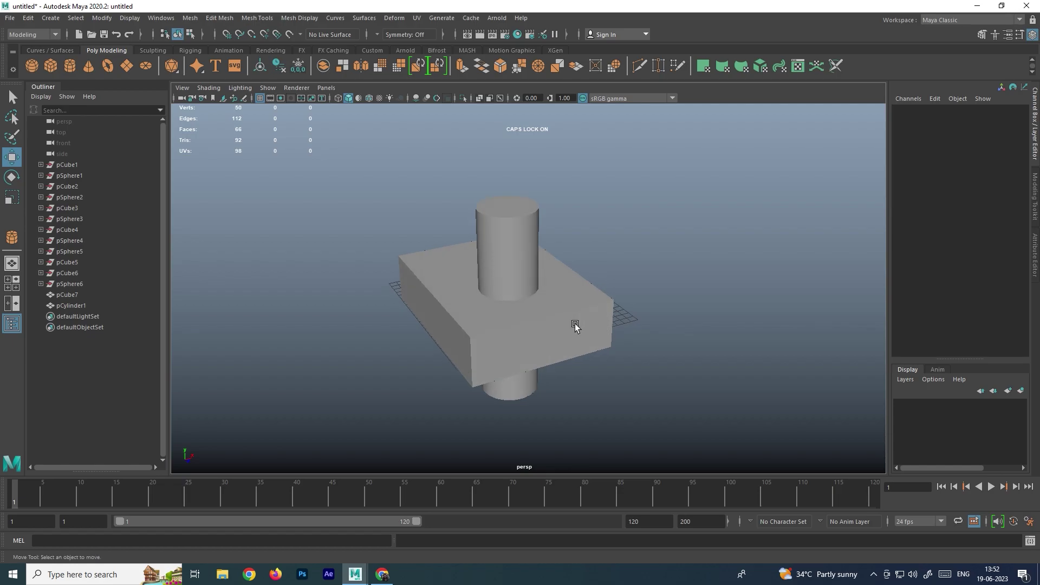
{"action": "left_click", "coordinate": [571, 321]}
{"action": "left_click_drag", "start_coordinate": [611, 289], "coordinate": [631, 264], "text": "alt"}
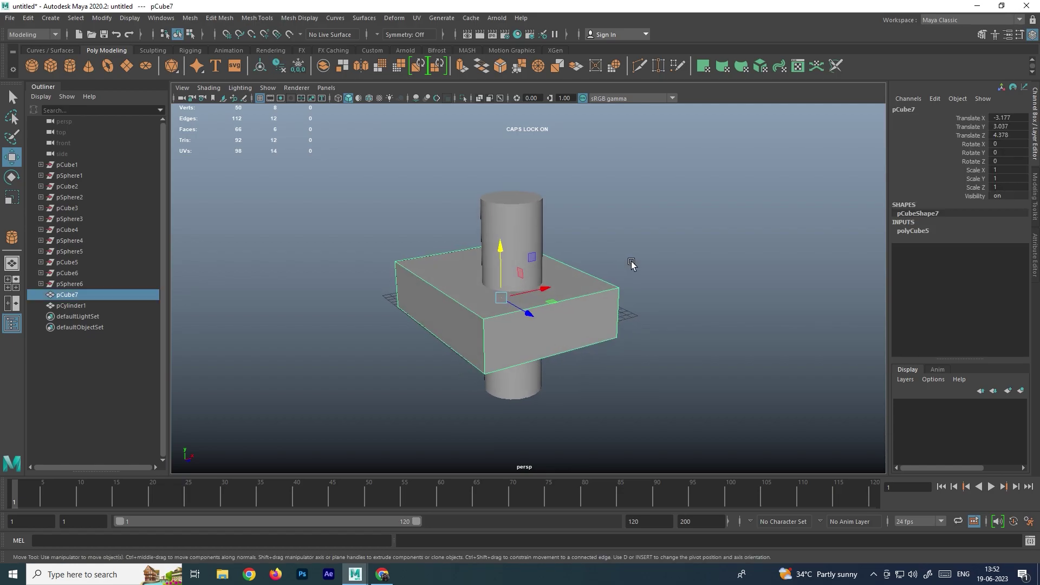
{"action": "left_click", "coordinate": [670, 254]}
{"action": "left_click", "coordinate": [590, 319]}
{"action": "left_click", "coordinate": [521, 217], "text": "shift"}
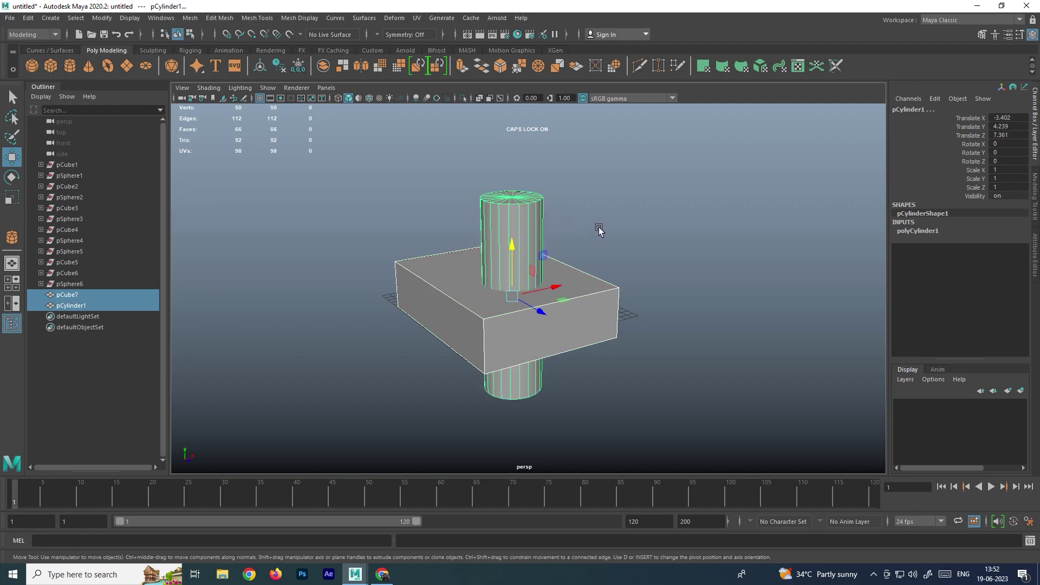
{"action": "left_click", "coordinate": [610, 245]}
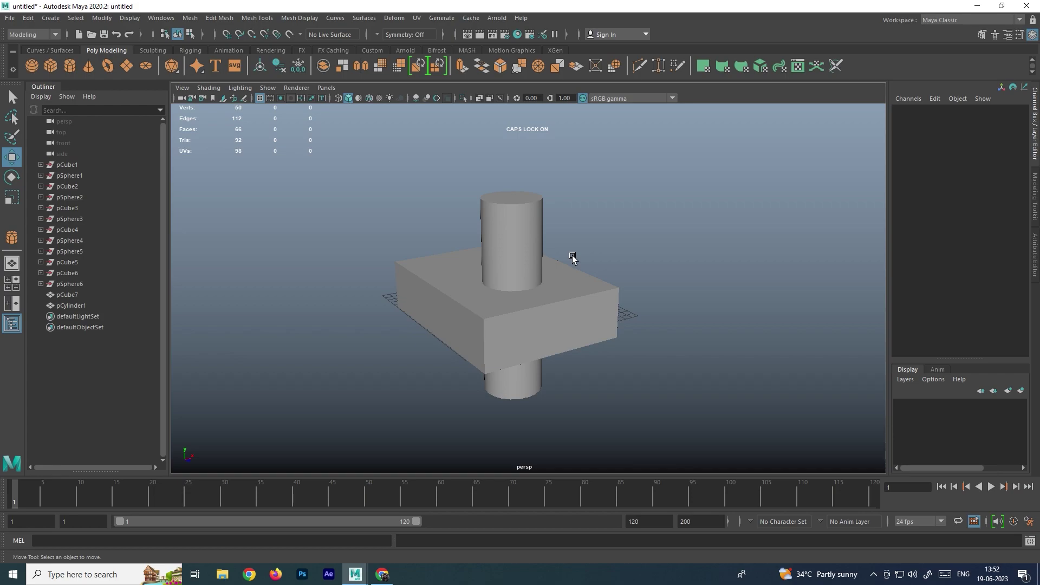
Step: Subtract the cylinder from the flat cube with a Boolean Difference, selecting the cube first and the cylinder second
{"action": "left_click", "coordinate": [575, 316]}
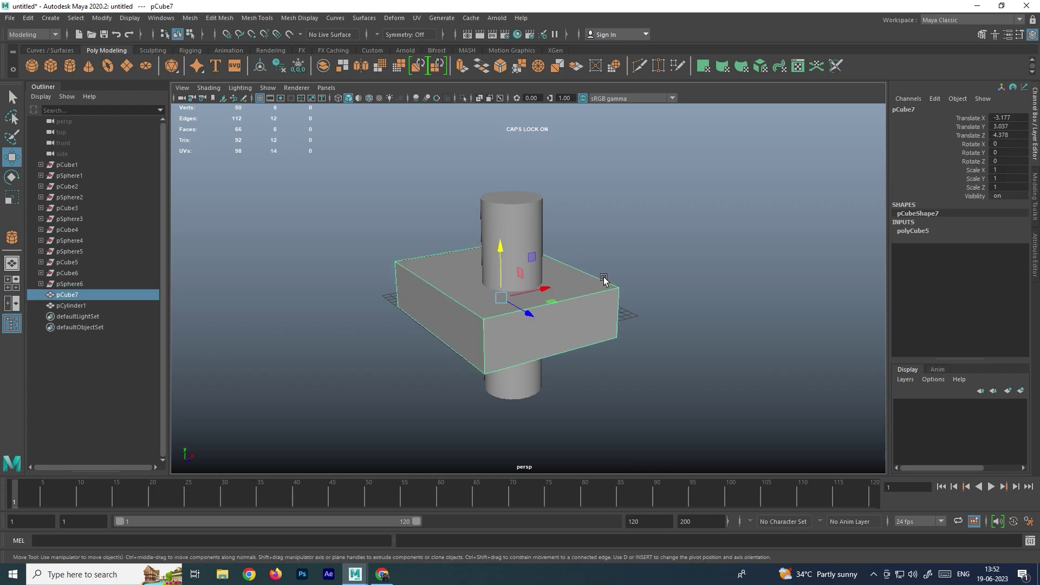
{"action": "left_click", "coordinate": [518, 215], "text": "shift"}
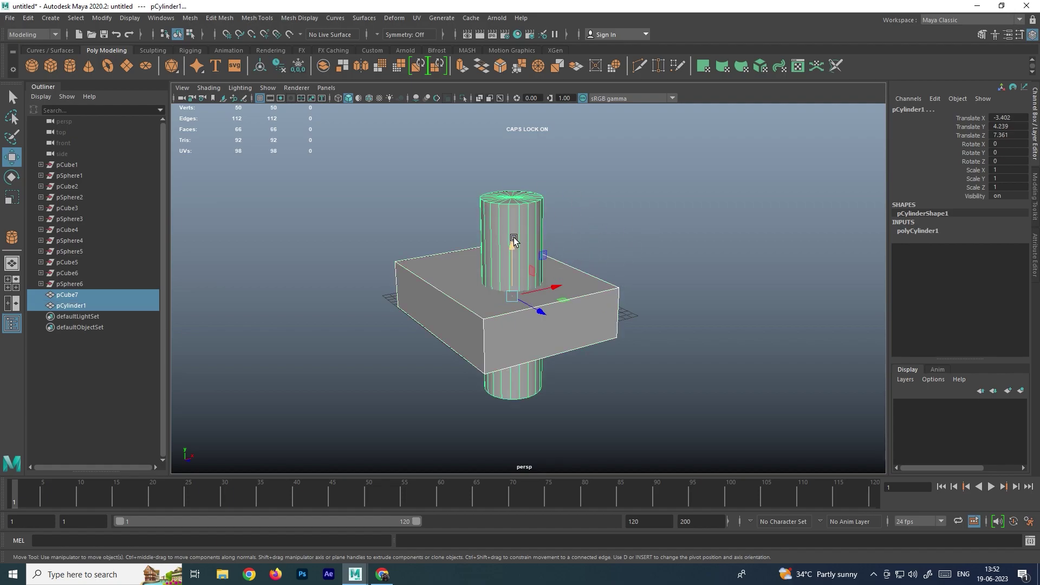
{"action": "left_click", "coordinate": [190, 18]}
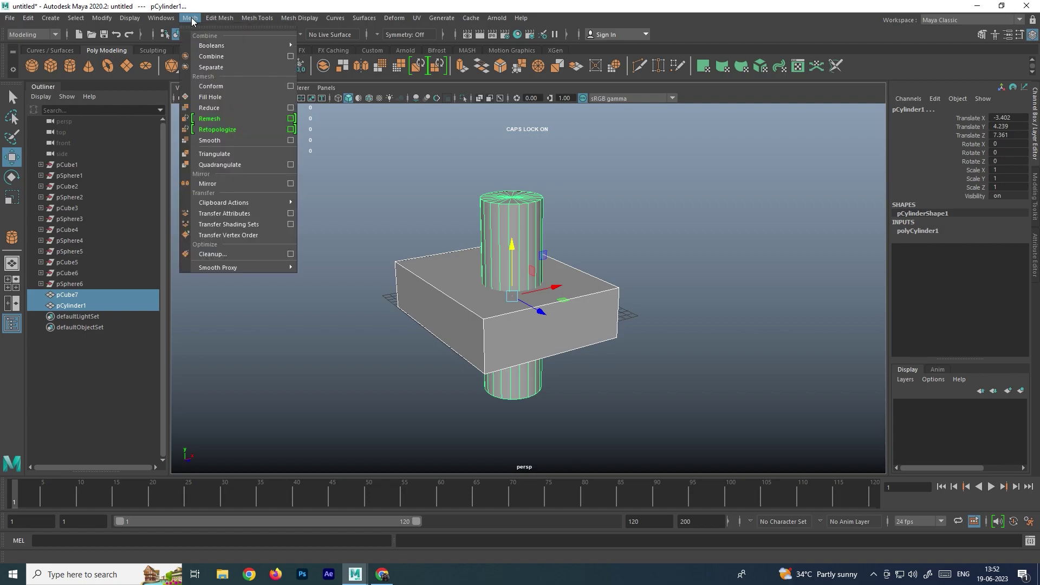
{"action": "mouse_move", "coordinate": [262, 46]}
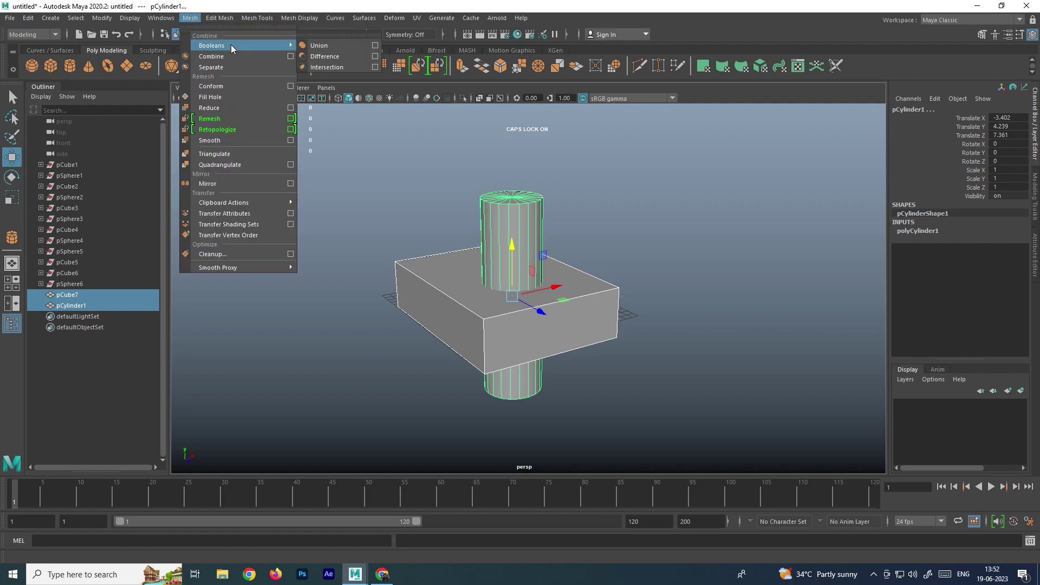
{"action": "left_click", "coordinate": [314, 59]}
{"action": "left_click_drag", "start_coordinate": [594, 185], "coordinate": [567, 227], "text": "alt"}
Step: Undo the Boolean Difference between the flat cube and the cylinder
{"action": "key", "text": "ctrl+z"}
{"action": "key", "text": "ctrl+z"}
{"action": "key", "text": "ctrl+z"}
{"action": "scroll", "coordinate": [581, 209], "scroll_direction": "down", "scroll_amount": 3}
{"action": "left_click", "coordinate": [567, 228]}
{"action": "key", "text": "ctrl+z"}
Step: Move the cylinder out of the flat cube along X to about 24.1, and deselect it
{"action": "key", "text": "w"}
{"action": "left_click_drag", "start_coordinate": [557, 288], "coordinate": [709, 262]}
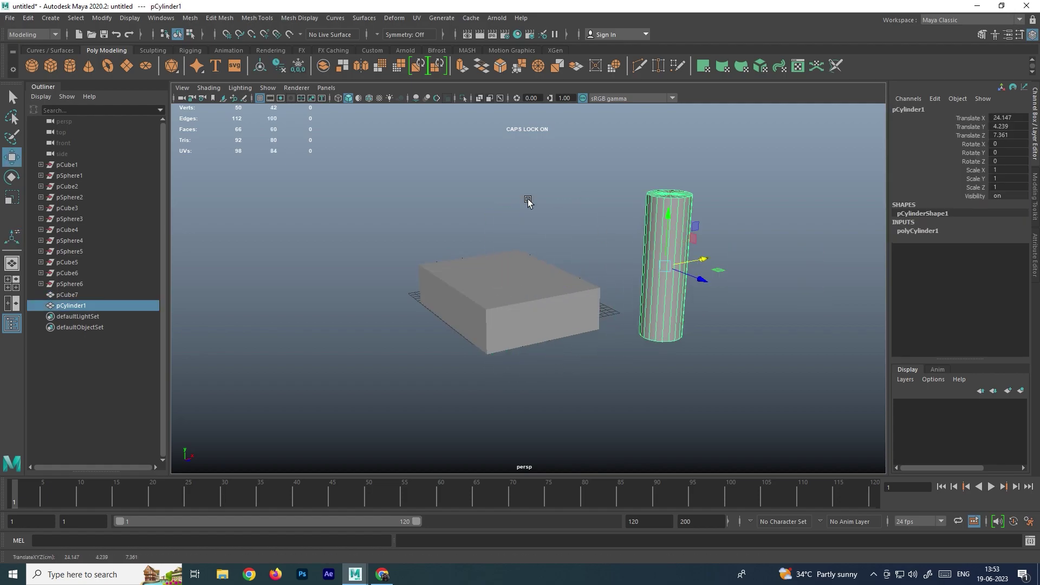
{"action": "left_click", "coordinate": [555, 211]}
Step: Create a polygon sphere of radius about 10.4 overlapping a corner of the flat cube, centred at about (-14.7, 2.3, 15.3)
{"action": "left_click", "coordinate": [31, 69]}
{"action": "left_click_drag", "start_coordinate": [476, 343], "coordinate": [691, 368]}
{"action": "left_click_drag", "start_coordinate": [644, 340], "coordinate": [665, 336]}
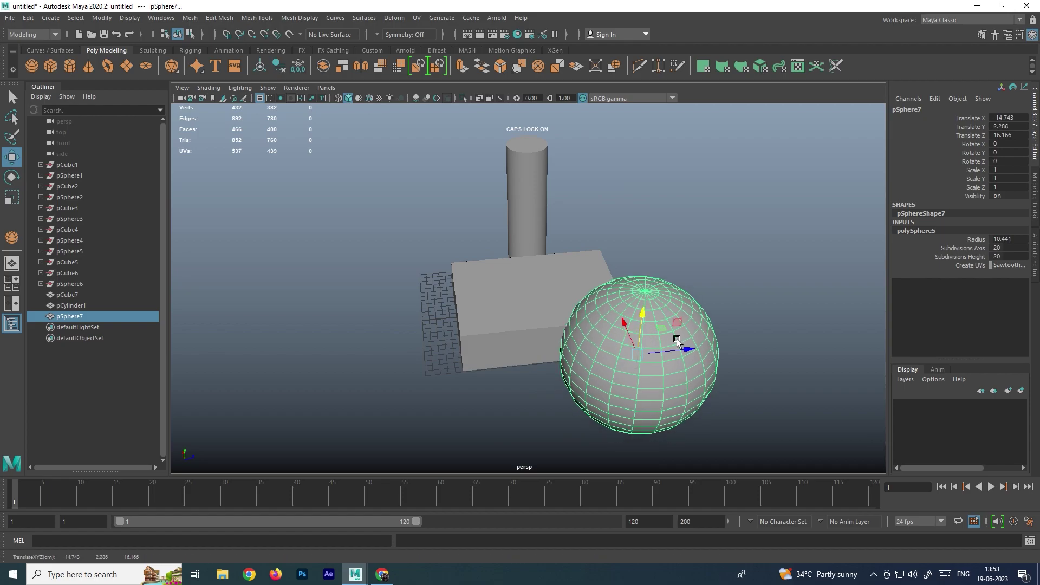
{"action": "left_click", "coordinate": [746, 304]}
{"action": "left_click_drag", "start_coordinate": [745, 304], "coordinate": [634, 316], "text": "alt"}
Step: Subtract the sphere from the flat cube with a Boolean Difference, and inspect the curved cut at the corner
{"action": "left_click", "coordinate": [574, 295]}
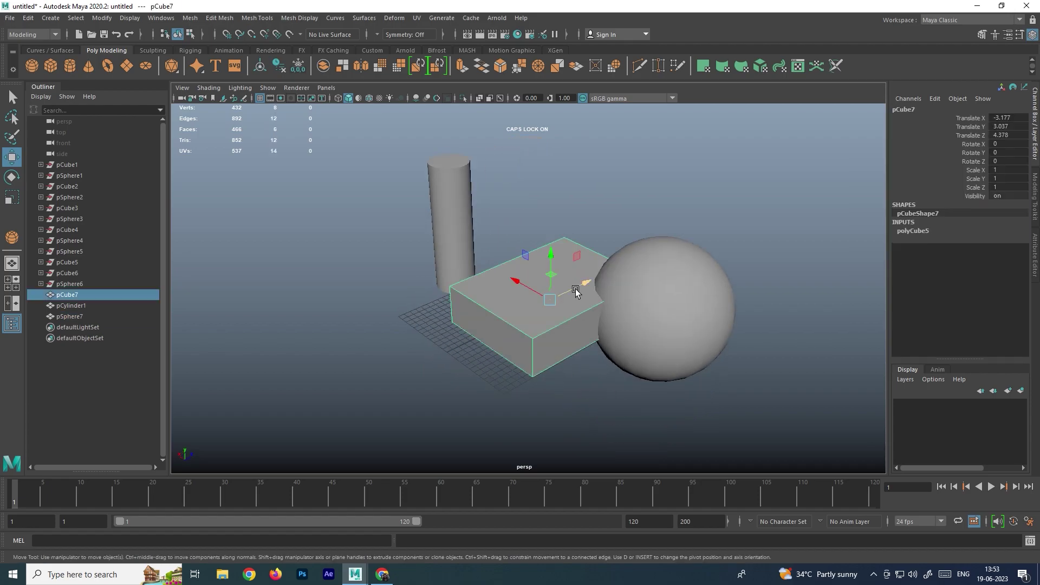
{"action": "left_click_drag", "start_coordinate": [581, 274], "coordinate": [599, 255], "text": "alt"}
{"action": "left_click", "coordinate": [587, 217]}
{"action": "left_click", "coordinate": [574, 252]}
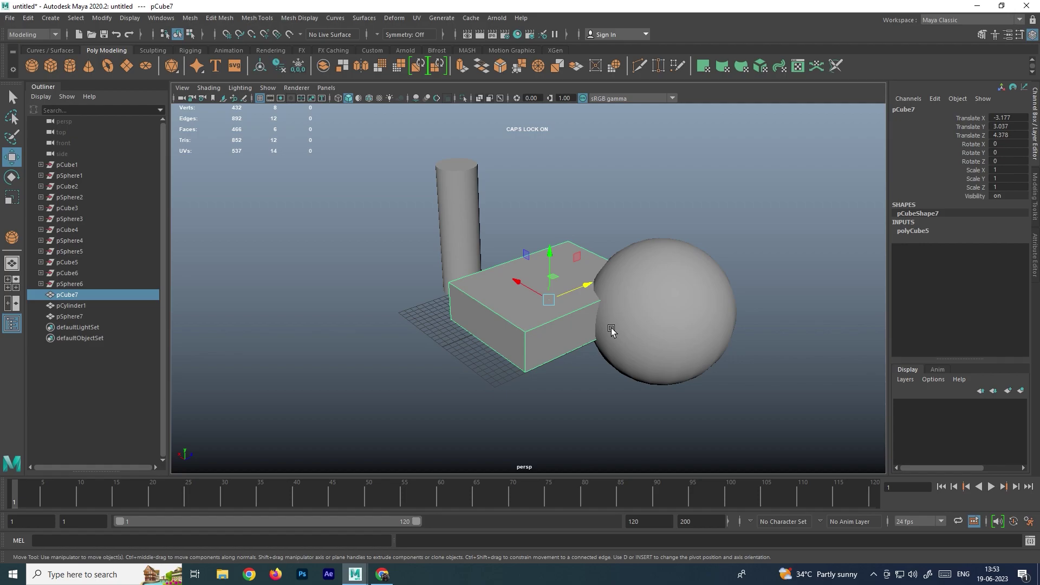
{"action": "left_click", "coordinate": [658, 278], "text": "shift"}
{"action": "left_click", "coordinate": [191, 18]}
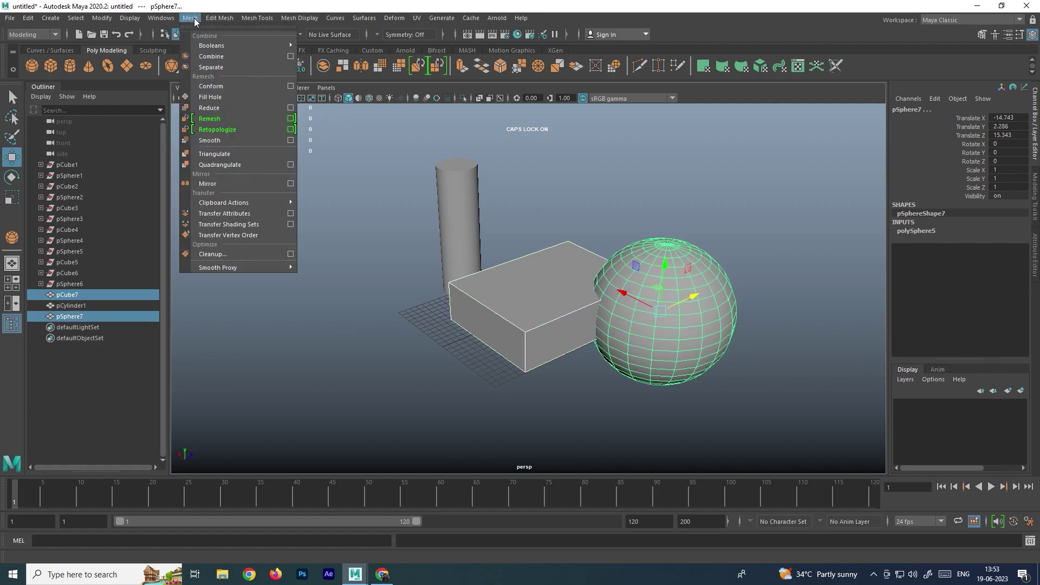
{"action": "mouse_move", "coordinate": [262, 46]}
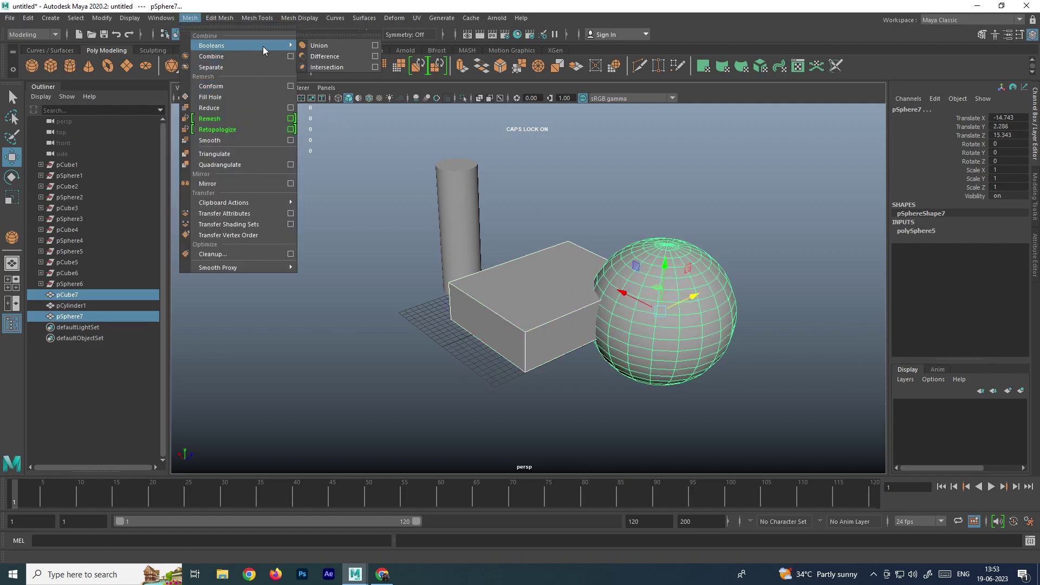
{"action": "left_click", "coordinate": [328, 57]}
{"action": "left_click", "coordinate": [655, 190]}
{"action": "left_click_drag", "start_coordinate": [655, 190], "coordinate": [639, 294], "text": "alt"}
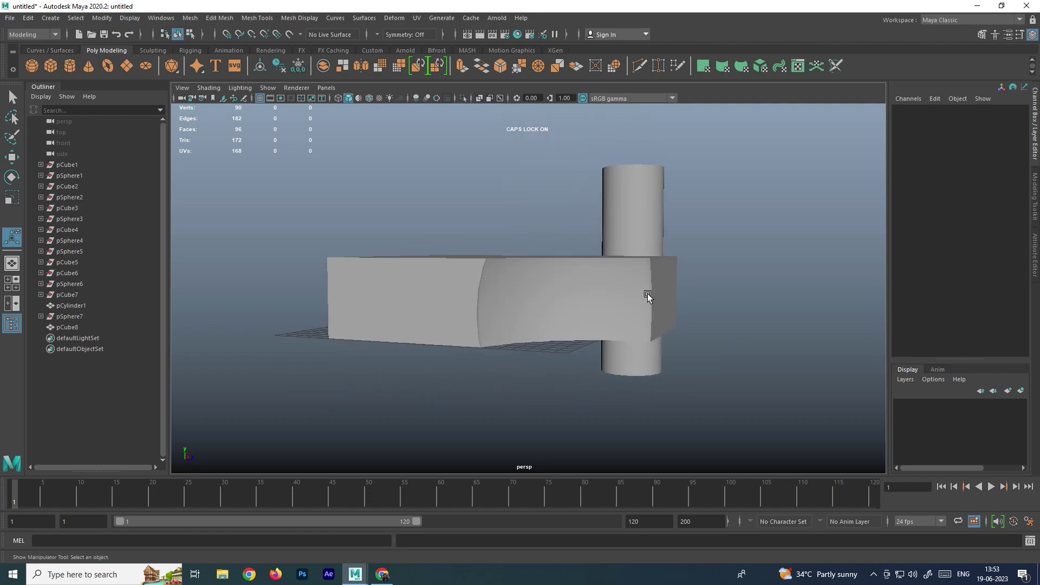
{"action": "left_click", "coordinate": [550, 242]}
{"action": "left_click_drag", "start_coordinate": [551, 242], "coordinate": [599, 253], "text": "alt"}
Step: Undo the sphere's Boolean Difference and delete the sphere, keeping the flat cube and the cylinder
{"action": "key", "text": "ctrl+z"}
{"action": "key", "text": "ctrl+z"}
{"action": "key", "text": "ctrl+z"}
{"action": "key", "text": "ctrl+z"}
{"action": "key", "text": "ctrl+z"}
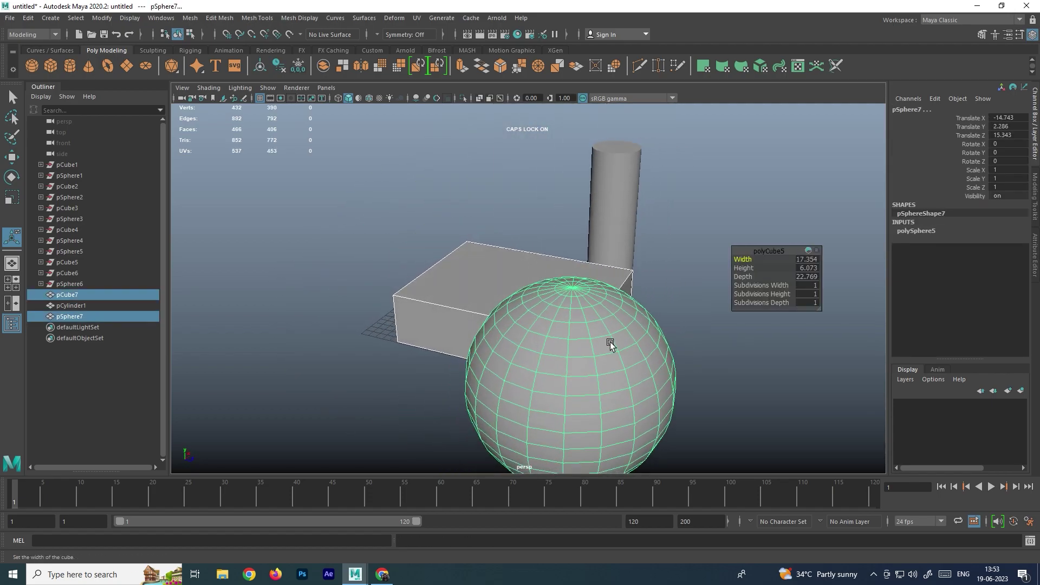
{"action": "key", "text": "Delete"}
Step: Move the cylinder back over the flat cube to about X -3.9 and raise it to about Y 13.9
{"action": "left_click", "coordinate": [626, 222]}
{"action": "left_click_drag", "start_coordinate": [627, 237], "coordinate": [587, 237], "text": "alt"}
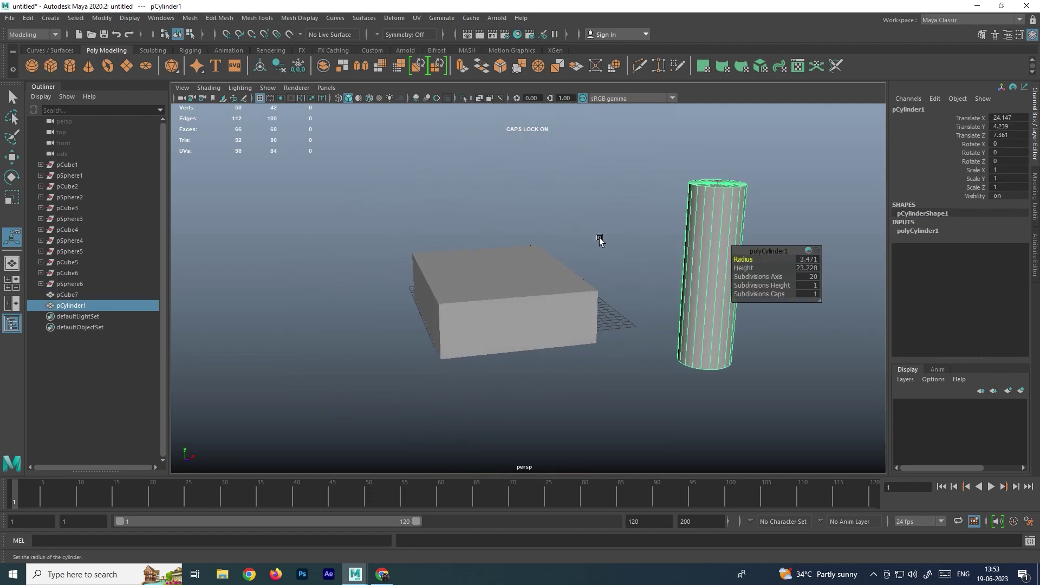
{"action": "key", "text": "w"}
{"action": "left_click_drag", "start_coordinate": [734, 271], "coordinate": [530, 291]}
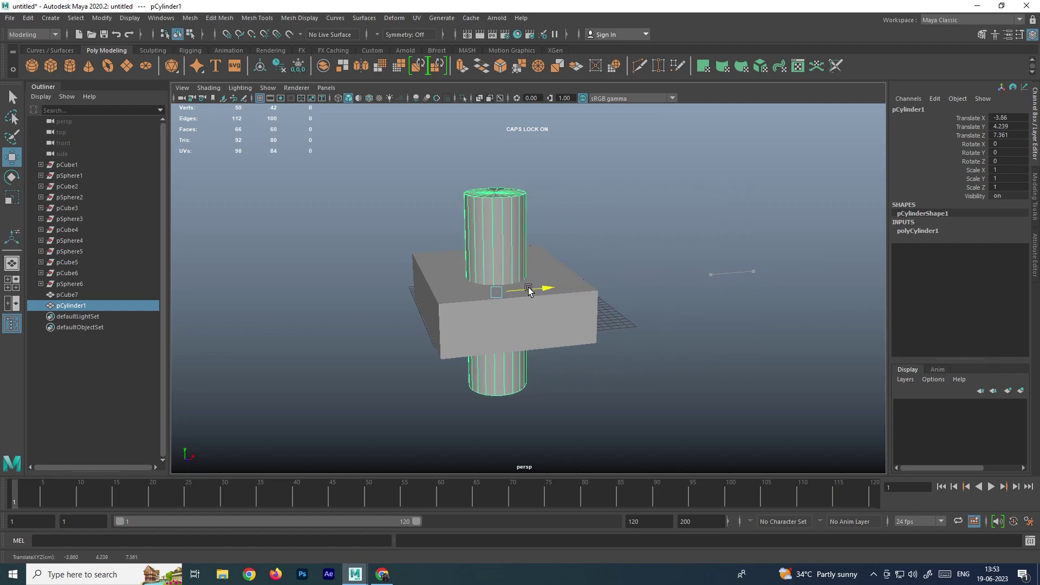
{"action": "left_click_drag", "start_coordinate": [498, 251], "coordinate": [495, 190]}
{"action": "left_click_drag", "start_coordinate": [594, 276], "coordinate": [512, 273], "text": "alt"}
{"action": "mouse_move", "coordinate": [493, 226]}
{"action": "left_mouse_down"}
{"action": "mouse_move", "coordinate": [490, 195]}
{"action": "mouse_move", "coordinate": [512, 240]}
{"action": "left_mouse_up"}
Step: In the front wireframe view, raise the cylinder to about Y 15 so its base ends partway inside the flat cube
{"action": "key", "text": "4"}
{"action": "left_click_drag", "start_coordinate": [571, 327], "coordinate": [554, 320], "text": "alt"}
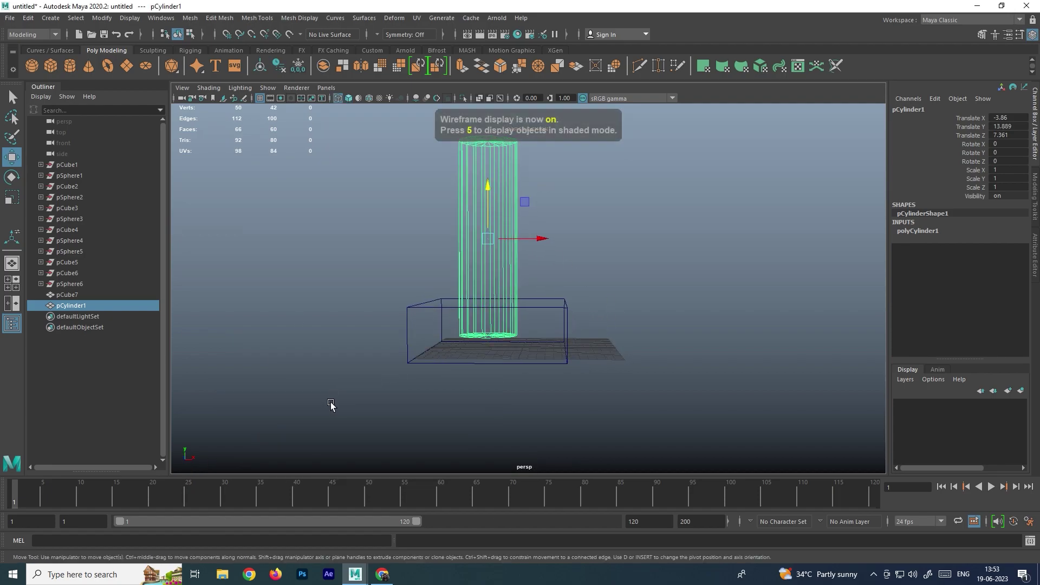
{"action": "key", "text": "space"}
{"action": "key", "text": "space"}
{"action": "key", "text": "4"}
{"action": "scroll", "coordinate": [608, 308], "scroll_direction": "down", "scroll_amount": 2}
{"action": "mouse_move", "coordinate": [596, 318]}
{"action": "middle_mouse_down", "text": "alt"}
{"action": "mouse_move", "coordinate": [592, 247]}
{"action": "mouse_move", "coordinate": [560, 298]}
{"action": "middle_mouse_up", "text": "alt"}
{"action": "left_click_drag", "start_coordinate": [530, 221], "coordinate": [529, 202]}
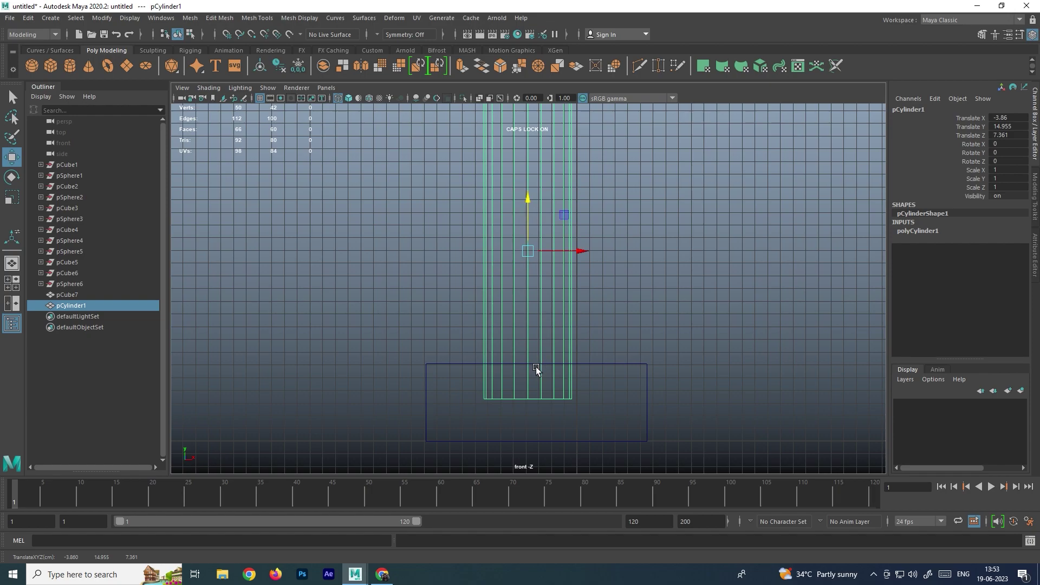
Step: Return to the full perspective view, deselect the cylinder and switch to shaded display
{"action": "key", "text": "space"}
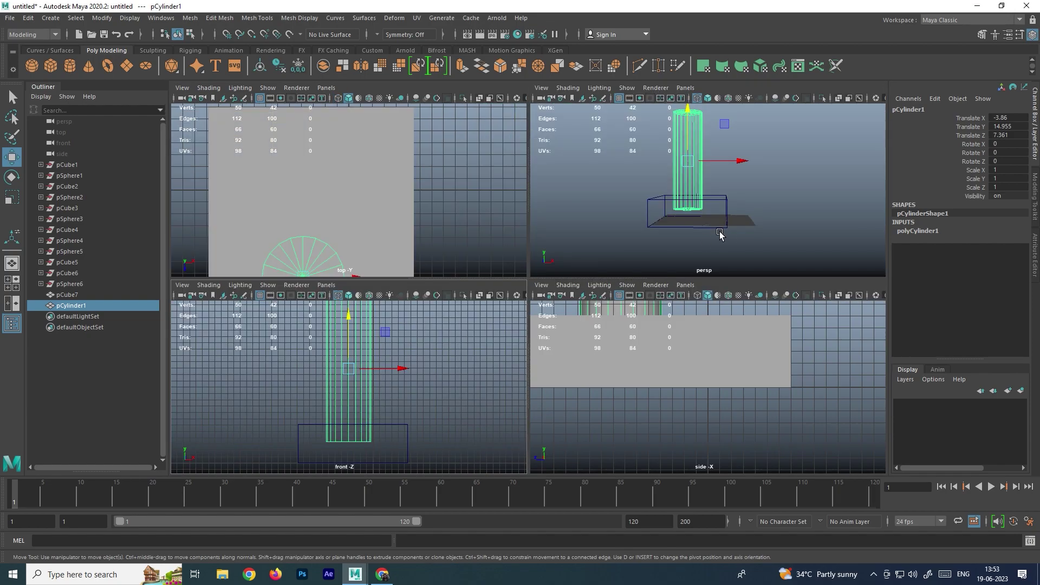
{"action": "key", "text": "space"}
{"action": "left_click", "coordinate": [648, 280]}
{"action": "key", "text": "5"}
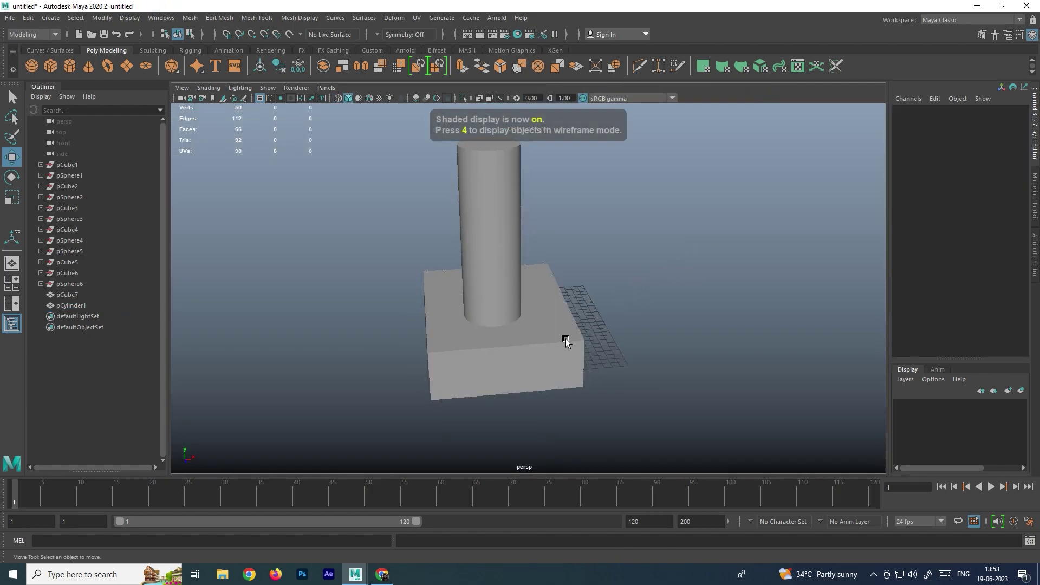
Step: Subtract the cylinder from the flat cube with Boolean Difference and inspect the cut from several angles
{"action": "left_click", "coordinate": [570, 329]}
{"action": "left_click", "coordinate": [521, 201], "text": "shift"}
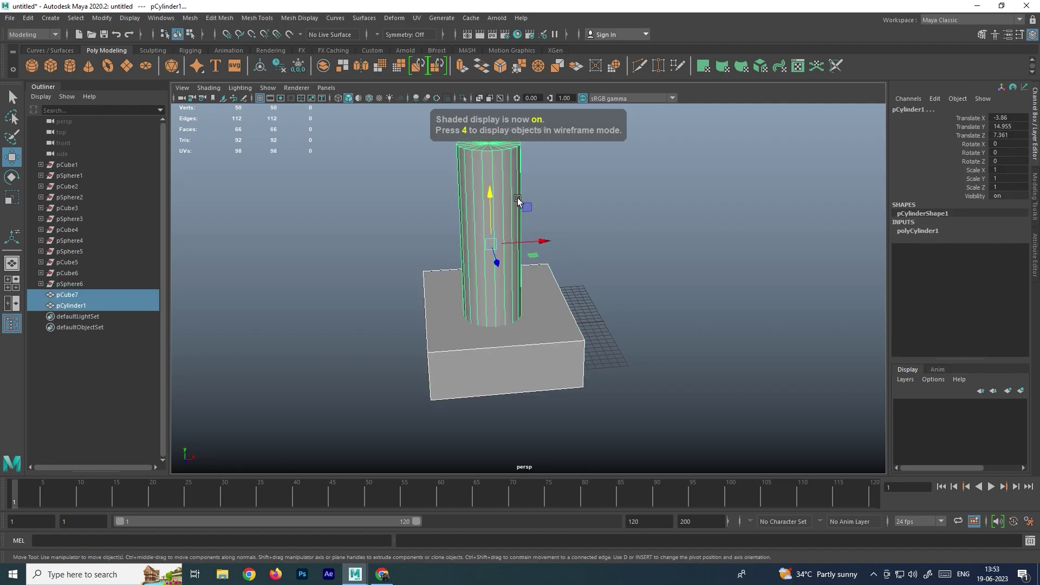
{"action": "left_click", "coordinate": [190, 18]}
{"action": "mouse_move", "coordinate": [242, 45]}
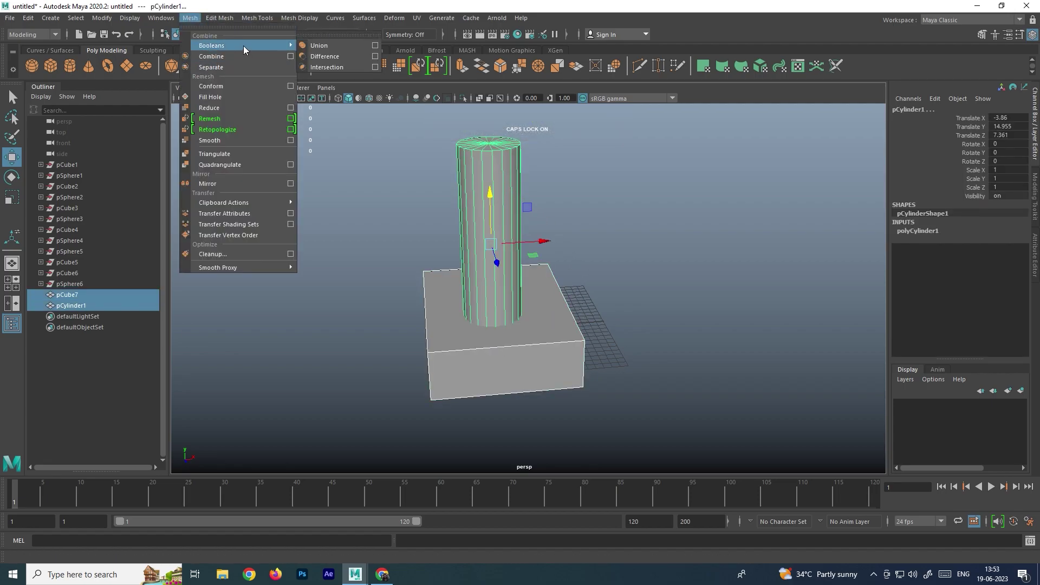
{"action": "left_click", "coordinate": [325, 56]}
{"action": "left_click", "coordinate": [568, 245]}
{"action": "left_click_drag", "start_coordinate": [568, 245], "coordinate": [531, 267], "text": "alt"}
{"action": "left_click", "coordinate": [525, 284]}
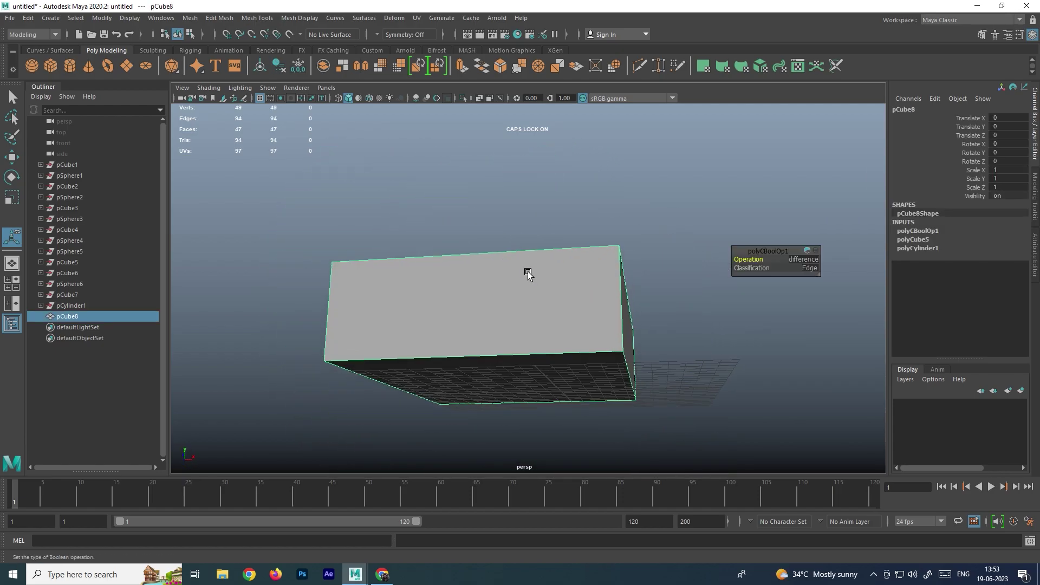
{"action": "left_click_drag", "start_coordinate": [513, 412], "coordinate": [597, 301], "text": "alt"}
{"action": "left_click", "coordinate": [630, 235]}
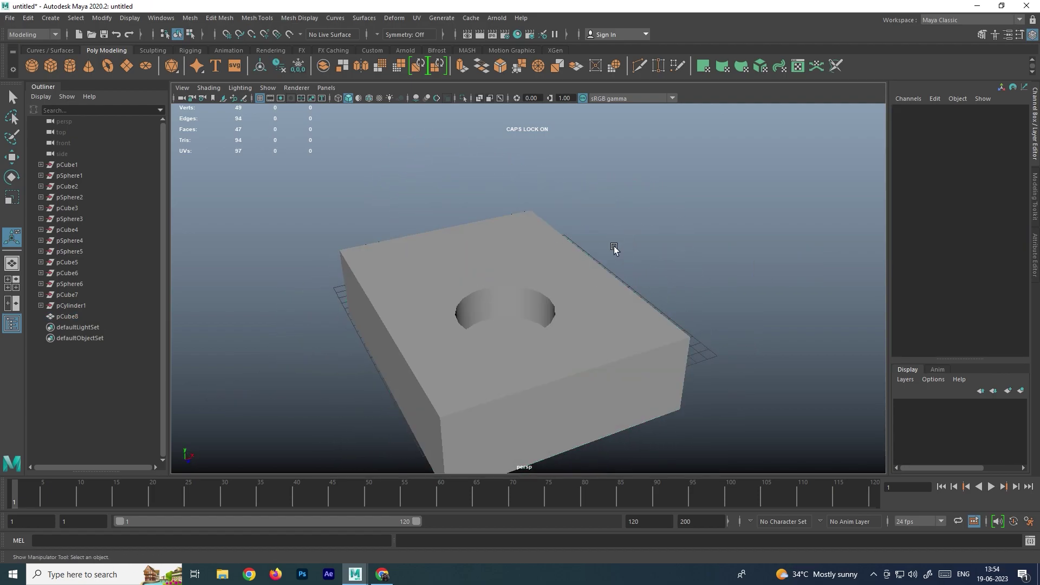
Step: Delete the cut block and draw a large new cube on the grid in its place
{"action": "left_click", "coordinate": [498, 271]}
{"action": "scroll", "coordinate": [584, 265], "scroll_direction": "down", "scroll_amount": 3}
{"action": "mouse_move", "coordinate": [584, 265]}
{"action": "left_mouse_down", "text": "alt"}
{"action": "mouse_move", "coordinate": [539, 273]}
{"action": "mouse_move", "coordinate": [583, 270]}
{"action": "left_mouse_up", "text": "alt"}
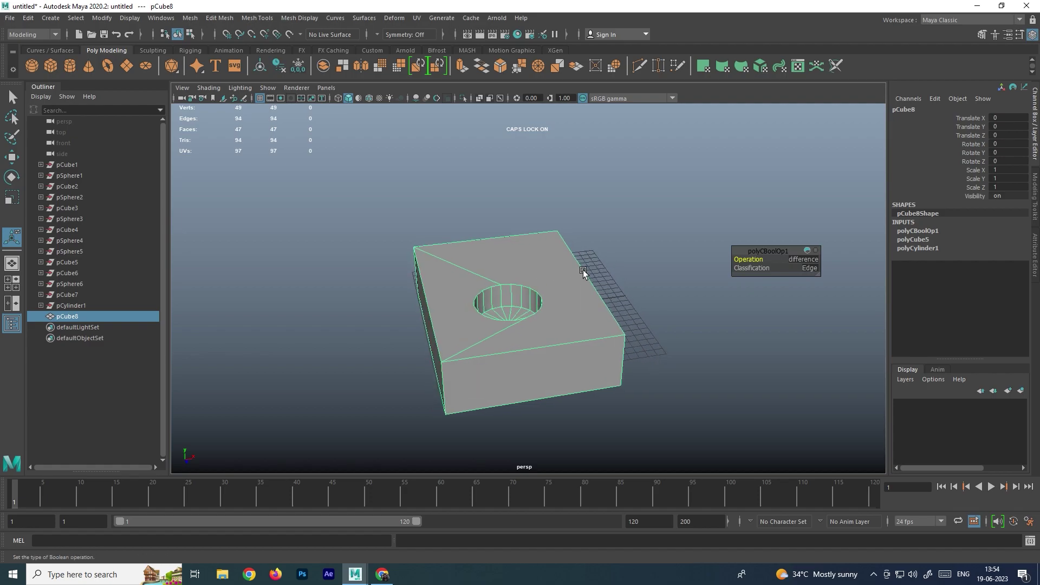
{"action": "key", "text": "Delete"}
{"action": "left_click_drag", "start_coordinate": [626, 355], "coordinate": [379, 322]}
{"action": "left_click_drag", "start_coordinate": [425, 295], "coordinate": [450, 204]}
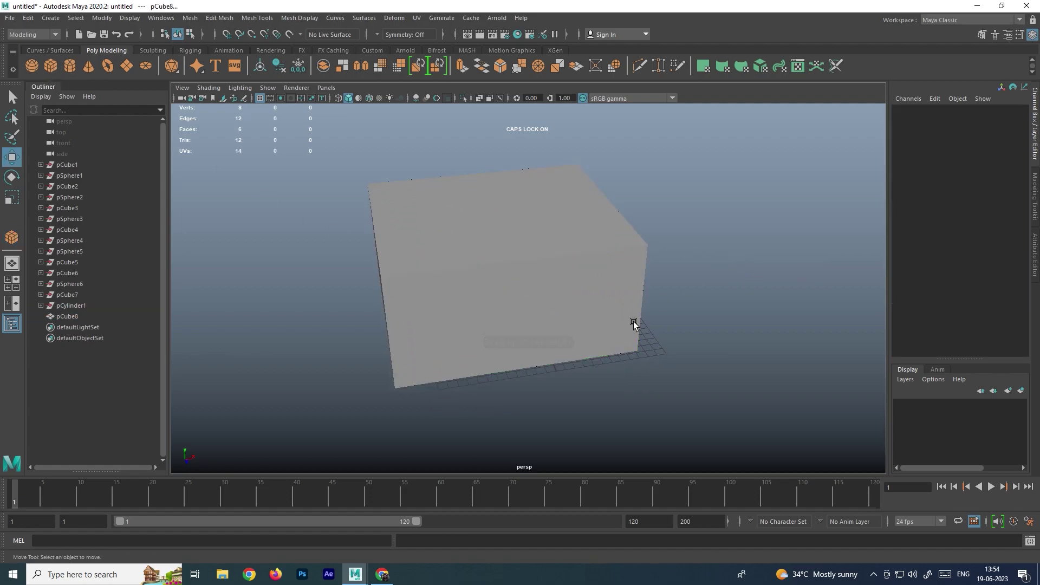
{"action": "left_click_drag", "start_coordinate": [662, 302], "coordinate": [552, 289], "text": "alt"}
{"action": "left_click", "coordinate": [551, 341]}
{"action": "scroll", "coordinate": [544, 303], "scroll_direction": "up", "scroll_amount": 3}
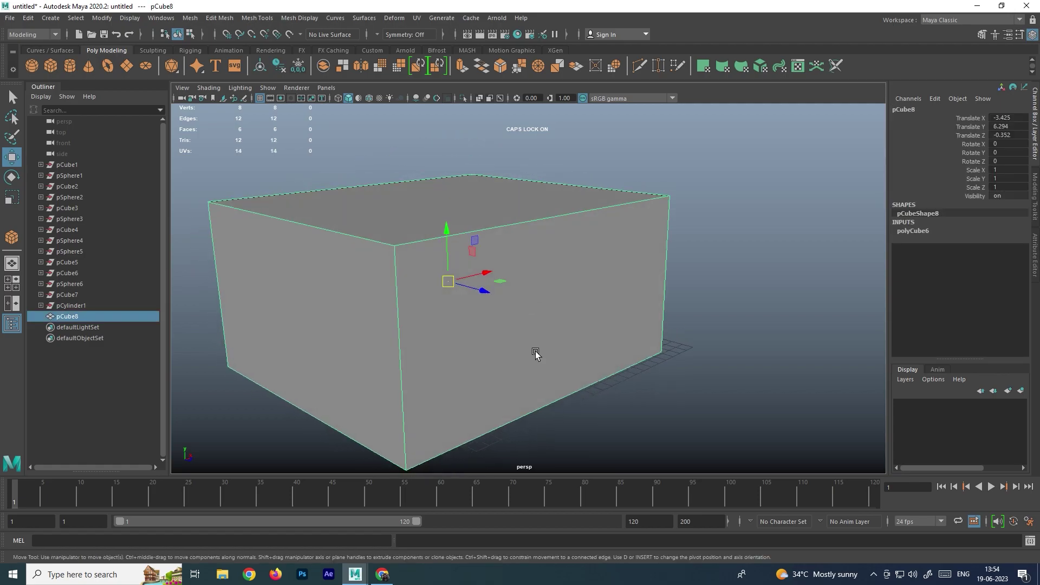
Step: Draw a second cube about 10.9 x 7.4 x 6.1 beside the large one and scale it uniformly to about 0.785
{"action": "left_click", "coordinate": [741, 264]}
{"action": "left_click_drag", "start_coordinate": [714, 271], "coordinate": [602, 307], "text": "alt"}
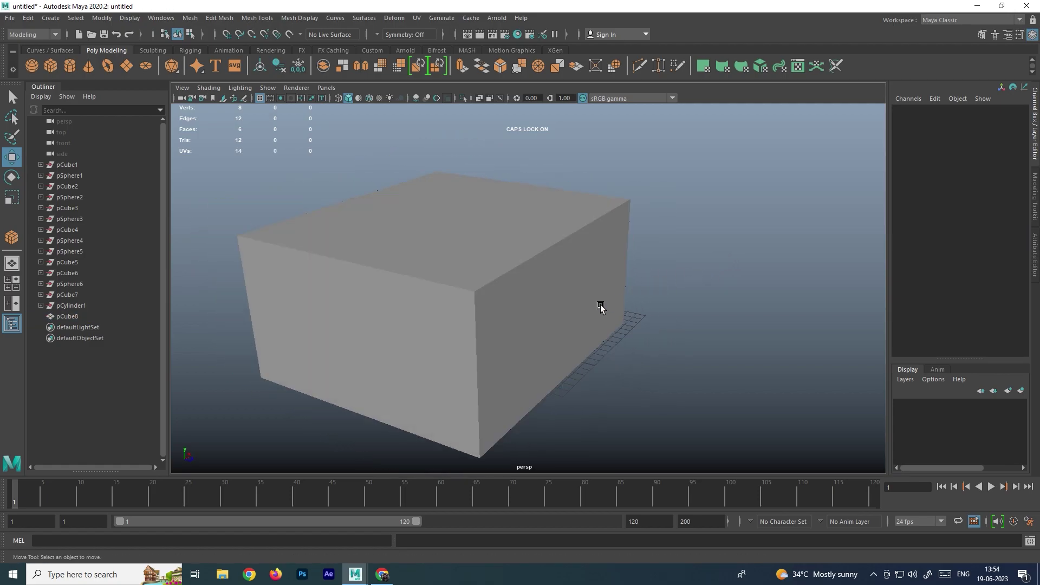
{"action": "left_click", "coordinate": [601, 307]}
{"action": "scroll", "coordinate": [677, 350], "scroll_direction": "down", "scroll_amount": 4}
{"action": "middle_click_drag", "start_coordinate": [681, 355], "coordinate": [640, 317], "text": "alt"}
{"action": "left_click", "coordinate": [51, 65]}
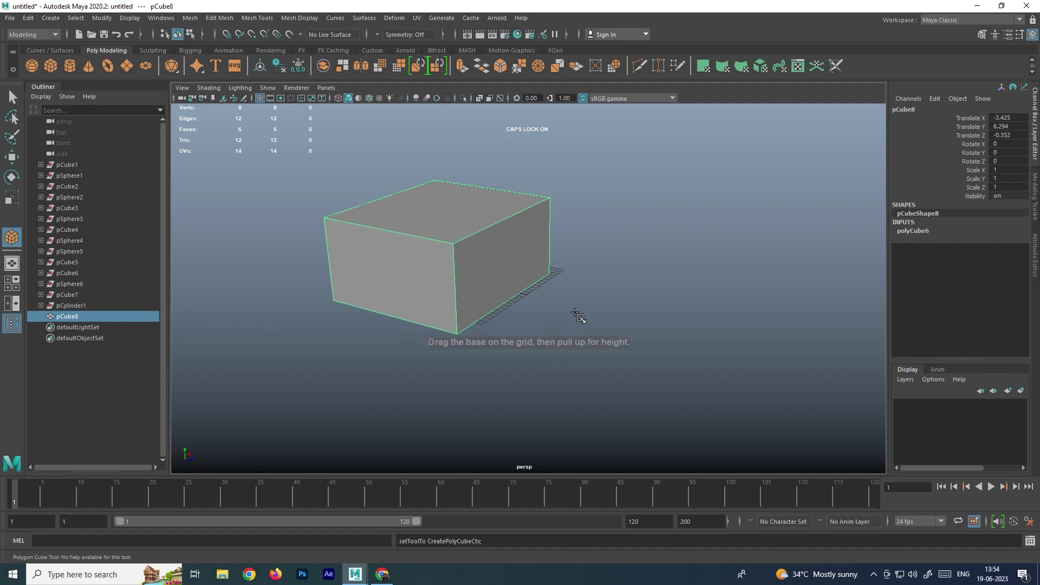
{"action": "left_click_drag", "start_coordinate": [578, 356], "coordinate": [596, 269]}
{"action": "key", "text": "r"}
{"action": "left_click_drag", "start_coordinate": [575, 315], "coordinate": [563, 319]}
Step: Flatten the small cube to about 0.29 in Z and move it to about Y 7.8, Z 11.2, partly inside the large cube's face
{"action": "scroll", "coordinate": [596, 326], "scroll_direction": "up", "scroll_amount": 3}
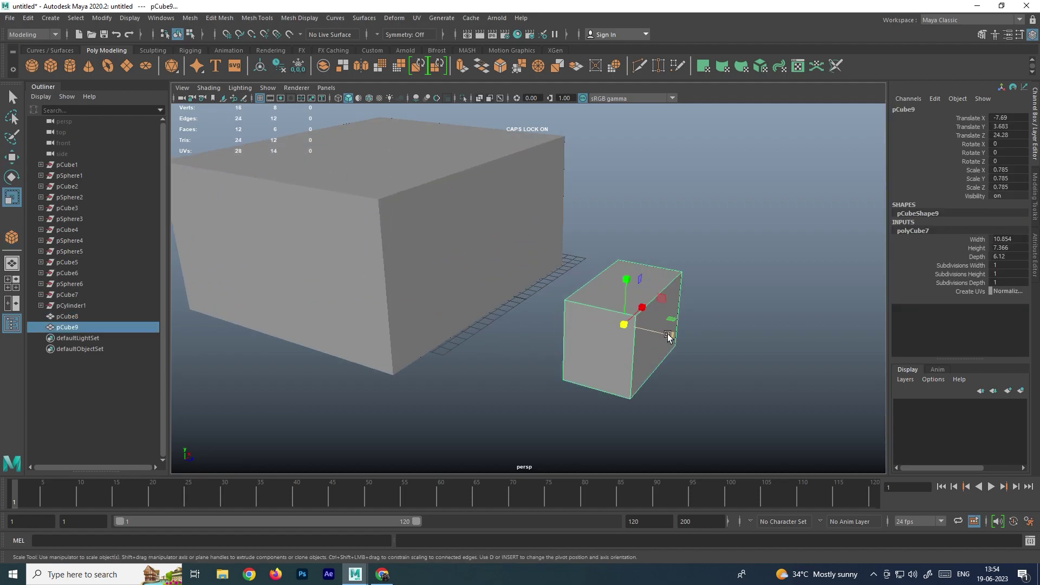
{"action": "left_click_drag", "start_coordinate": [670, 333], "coordinate": [631, 327]}
{"action": "key", "text": "w"}
{"action": "left_click_drag", "start_coordinate": [622, 290], "coordinate": [622, 247]}
{"action": "left_click_drag", "start_coordinate": [675, 279], "coordinate": [628, 355]}
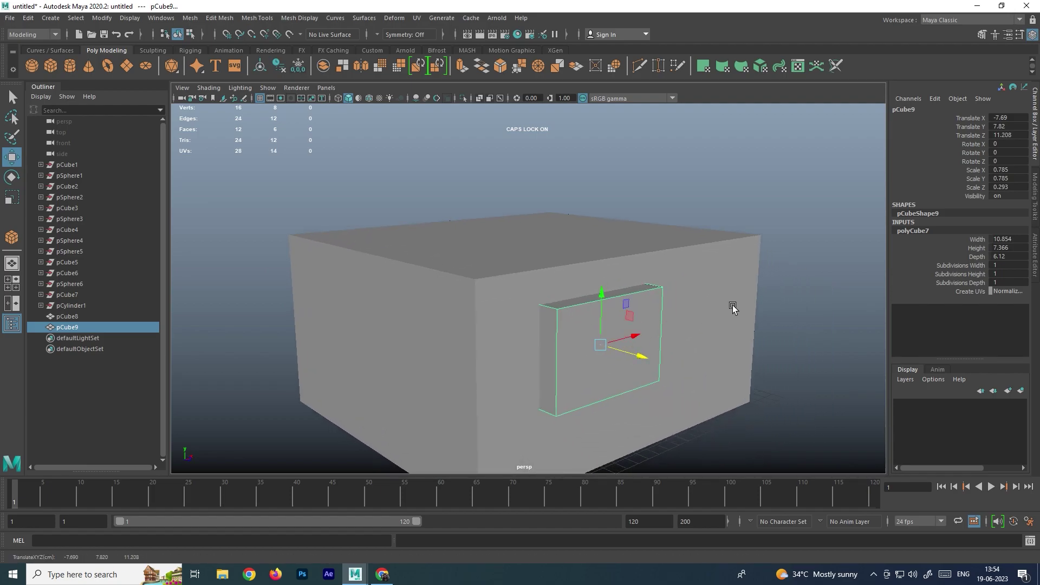
Step: Subtract the thin box from the large cube with Boolean Difference and inspect the recess
{"action": "left_click", "coordinate": [782, 297]}
{"action": "left_click_drag", "start_coordinate": [783, 297], "coordinate": [729, 318], "text": "alt"}
{"action": "left_click", "coordinate": [698, 261]}
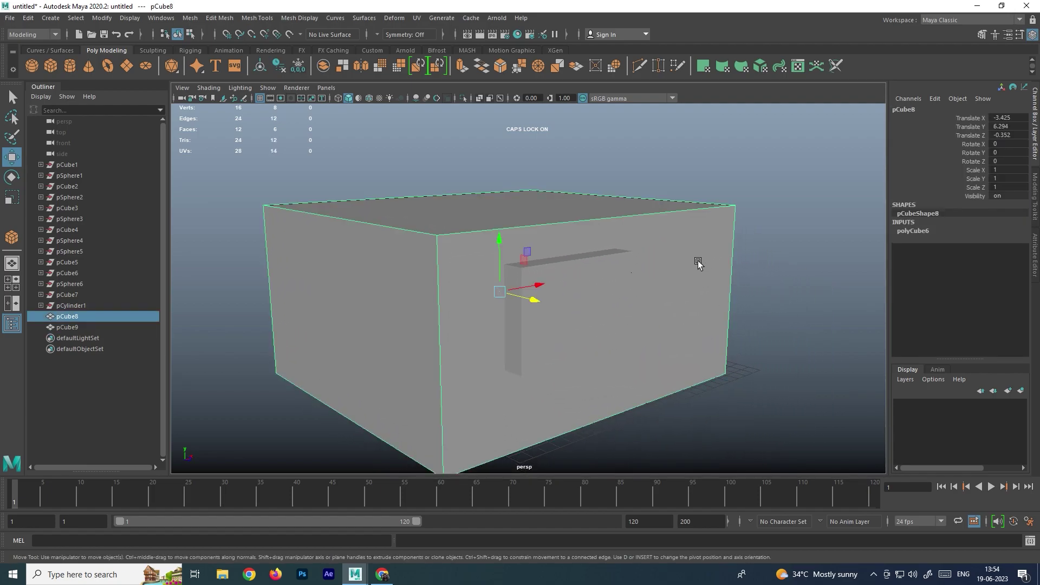
{"action": "left_click", "coordinate": [613, 316], "text": "shift"}
{"action": "left_click", "coordinate": [190, 18]}
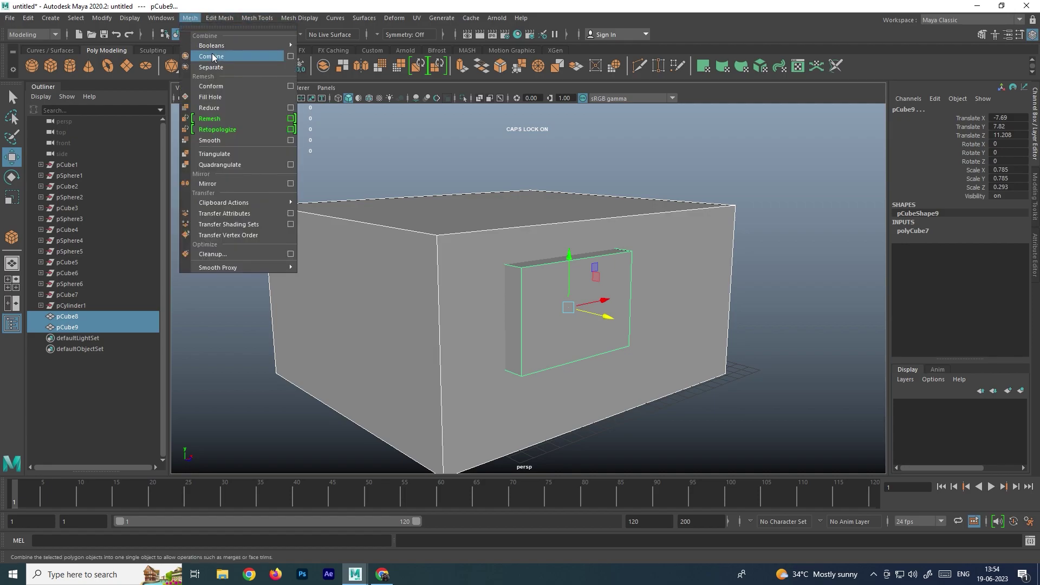
{"action": "mouse_move", "coordinate": [243, 46]}
{"action": "left_click", "coordinate": [350, 57]}
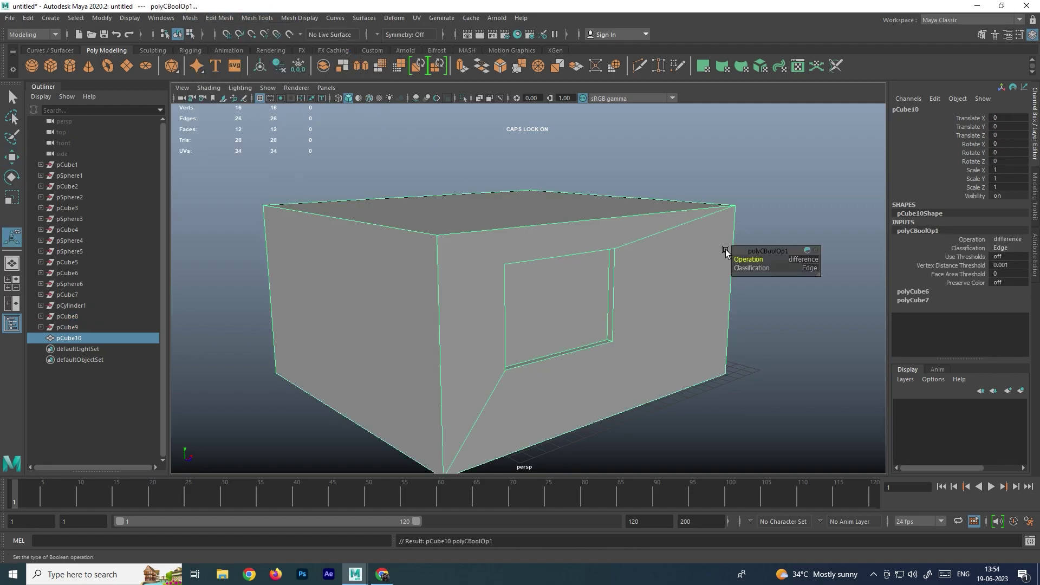
{"action": "left_click", "coordinate": [818, 325]}
{"action": "left_click_drag", "start_coordinate": [818, 325], "coordinate": [601, 307], "text": "alt"}
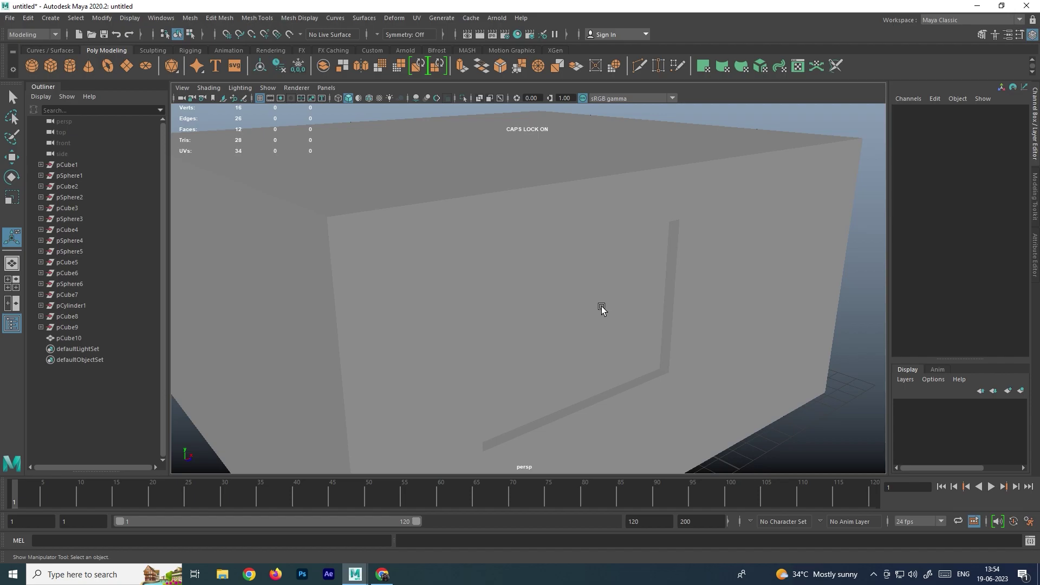
Step: Delete the recess's back face to open a window in the cube's wall, then return to object selection
{"action": "left_click", "coordinate": [611, 286]}
{"action": "right_click_drag", "start_coordinate": [601, 265], "coordinate": [599, 293]}
{"action": "left_click", "coordinate": [574, 305]}
{"action": "key", "text": "Delete"}
{"action": "left_click_drag", "start_coordinate": [654, 301], "coordinate": [634, 253], "text": "alt"}
{"action": "right_click_drag", "start_coordinate": [634, 253], "coordinate": [789, 225]}
{"action": "left_click", "coordinate": [790, 226]}
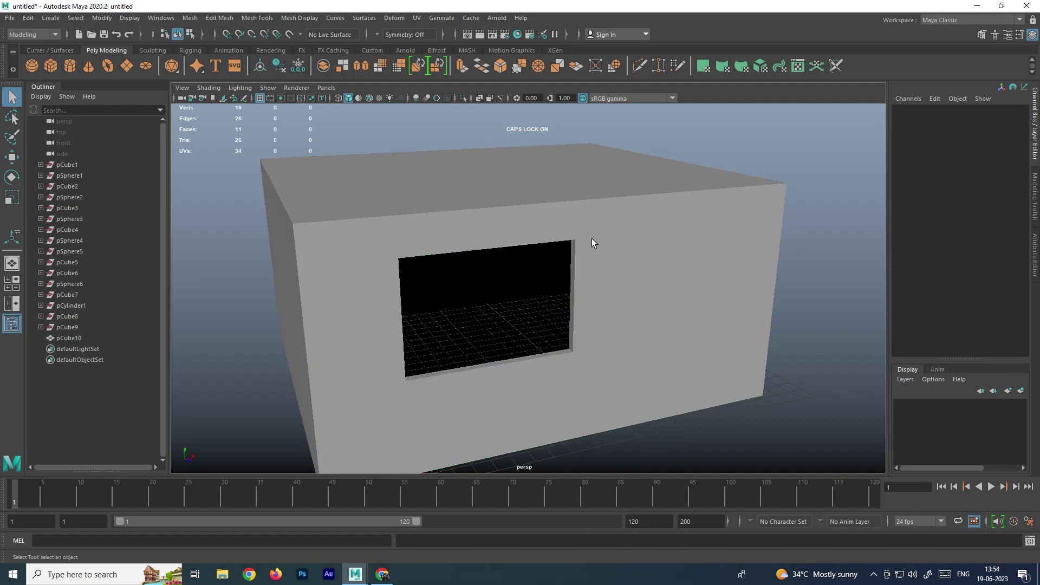
Step: Inspect the window opening and delete the whole cube
{"action": "left_click", "coordinate": [628, 271]}
{"action": "left_click_drag", "start_coordinate": [560, 252], "coordinate": [591, 261], "text": "alt"}
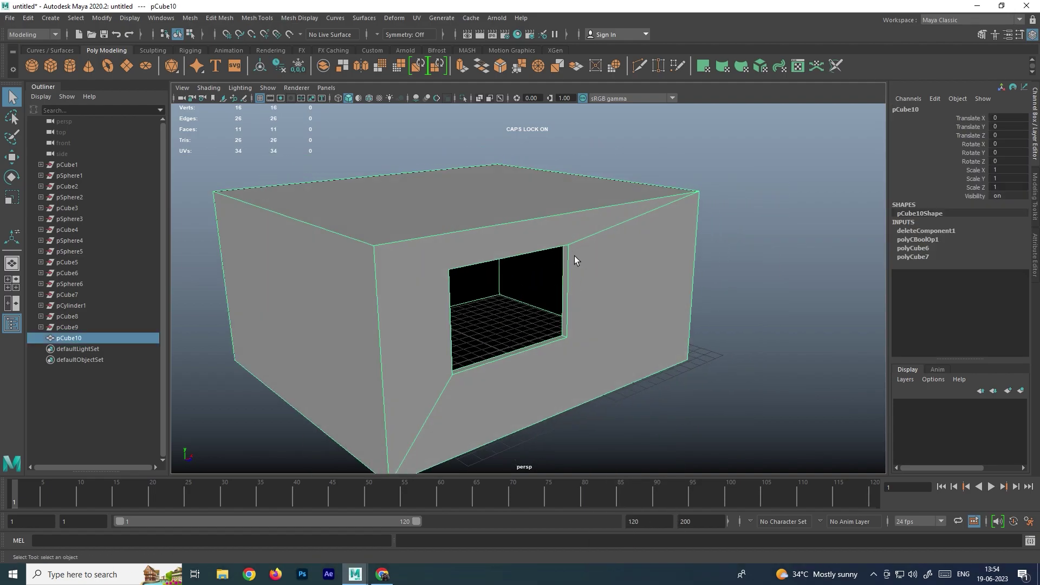
{"action": "left_click", "coordinate": [726, 250]}
{"action": "left_click", "coordinate": [603, 262]}
{"action": "left_click", "coordinate": [711, 262]}
{"action": "left_click", "coordinate": [649, 262]}
{"action": "left_click_drag", "start_coordinate": [649, 262], "coordinate": [639, 243], "text": "alt"}
{"action": "key", "text": "Delete"}
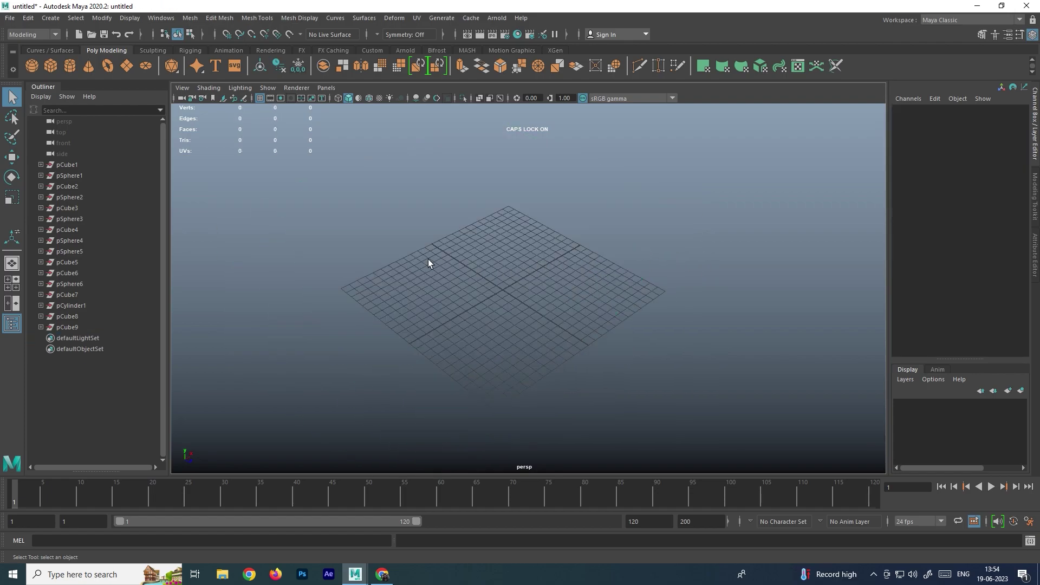
Step: Draw a new cube about 11.5 wide, 11.2 high and 11.6 deep on the grid
{"action": "left_click", "coordinate": [49, 67]}
{"action": "left_click_drag", "start_coordinate": [483, 253], "coordinate": [487, 352]}
{"action": "left_click_drag", "start_coordinate": [488, 352], "coordinate": [488, 227]}
Step: Draw a sphere of radius about 6.9 overlapping the cube and raise it to about Y 7.2
{"action": "left_click", "coordinate": [33, 65]}
{"action": "left_click_drag", "start_coordinate": [566, 322], "coordinate": [597, 359]}
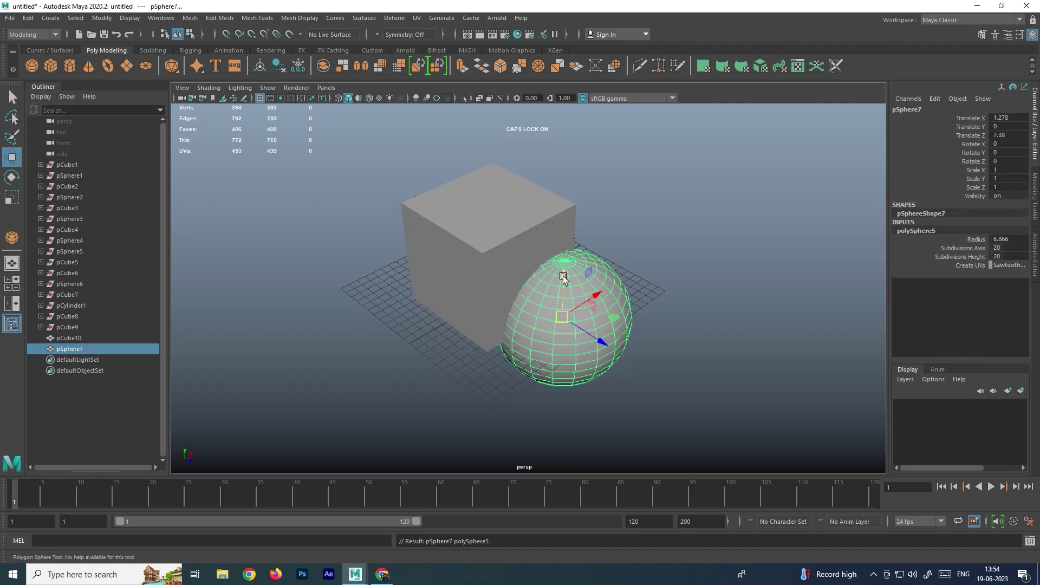
{"action": "left_click_drag", "start_coordinate": [563, 277], "coordinate": [564, 211]}
{"action": "left_click_drag", "start_coordinate": [490, 279], "coordinate": [537, 233], "text": "alt"}
Step: Select the cube and sphere, apply Boolean Intersection and inspect the shared volume
{"action": "left_click", "coordinate": [430, 221]}
{"action": "key", "text": "t"}
{"action": "left_click_drag", "start_coordinate": [430, 220], "coordinate": [699, 413]}
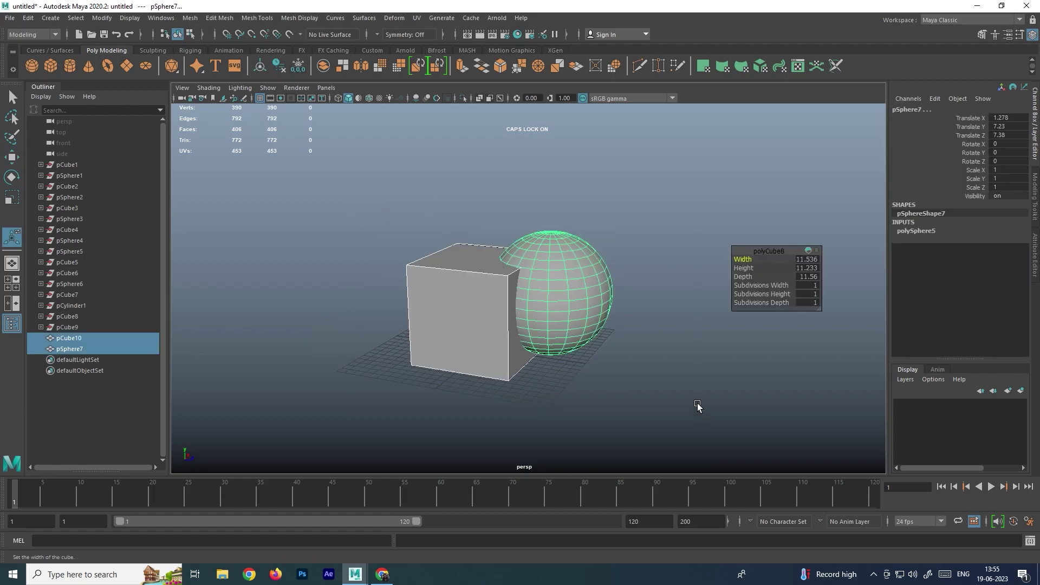
{"action": "left_click", "coordinate": [196, 19]}
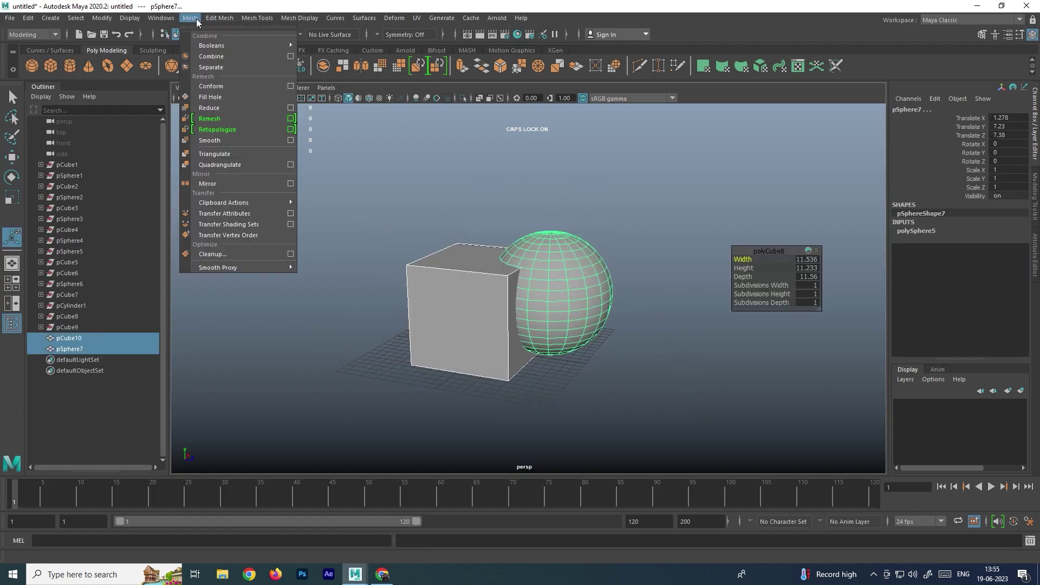
{"action": "mouse_move", "coordinate": [245, 47]}
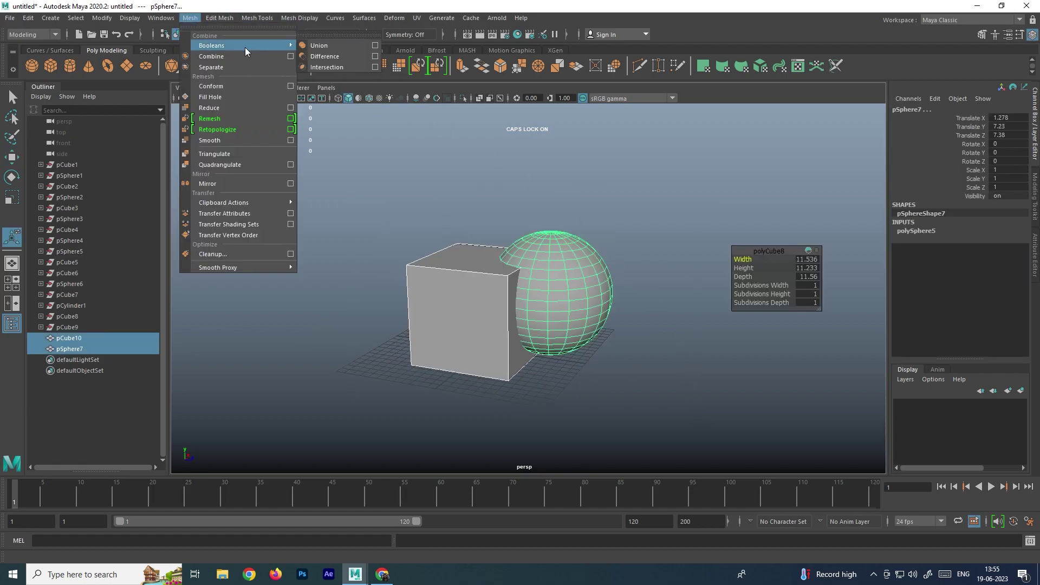
{"action": "left_click", "coordinate": [340, 65]}
{"action": "left_click_drag", "start_coordinate": [607, 336], "coordinate": [500, 213], "text": "alt"}
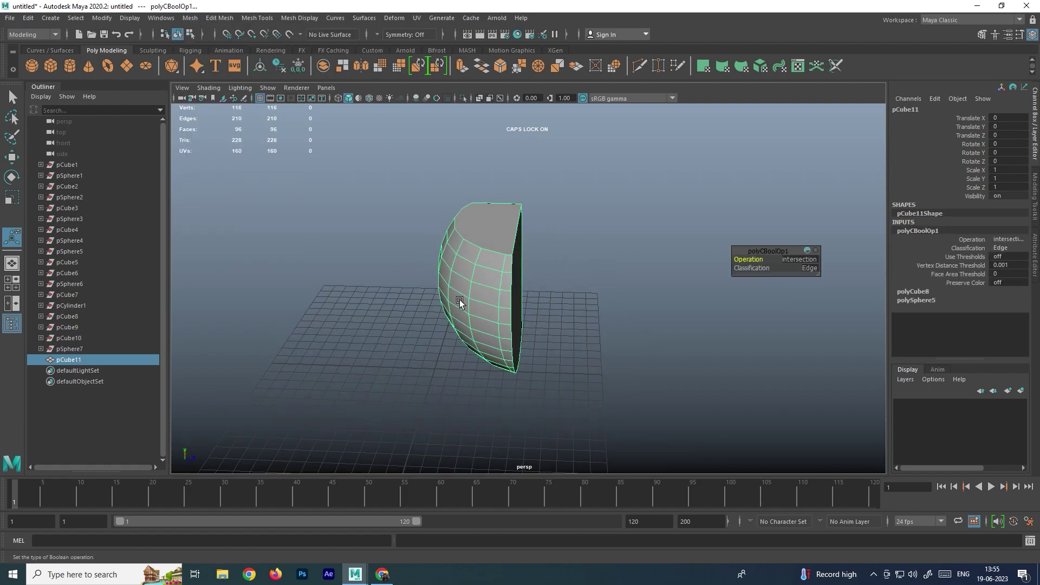
{"action": "left_click_drag", "start_coordinate": [526, 252], "coordinate": [504, 252], "text": "alt"}
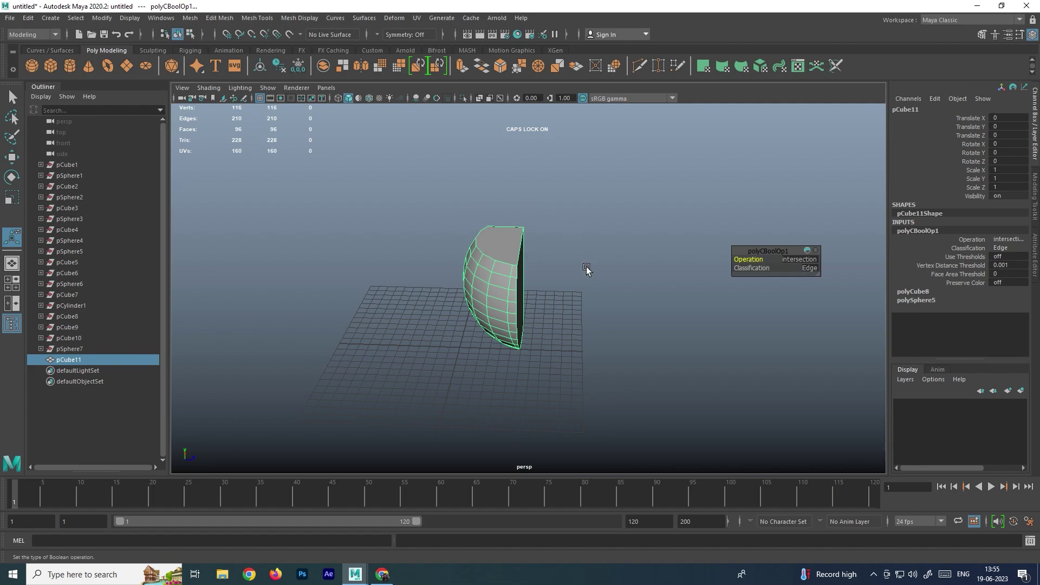
Step: Undo the Boolean Intersection to bring back the separate cube and sphere
{"action": "key", "text": "ctrl+z"}
{"action": "key", "text": "ctrl+z"}
{"action": "key", "text": "ctrl+z"}
Step: Raise the sphere to about Y 12.7 so it overlaps the cube's upper part
{"action": "left_click", "coordinate": [566, 262]}
{"action": "left_click_drag", "start_coordinate": [535, 229], "coordinate": [536, 174]}
{"action": "left_click_drag", "start_coordinate": [701, 265], "coordinate": [447, 291], "text": "alt"}
{"action": "left_click_drag", "start_coordinate": [460, 224], "coordinate": [437, 224], "text": "alt"}
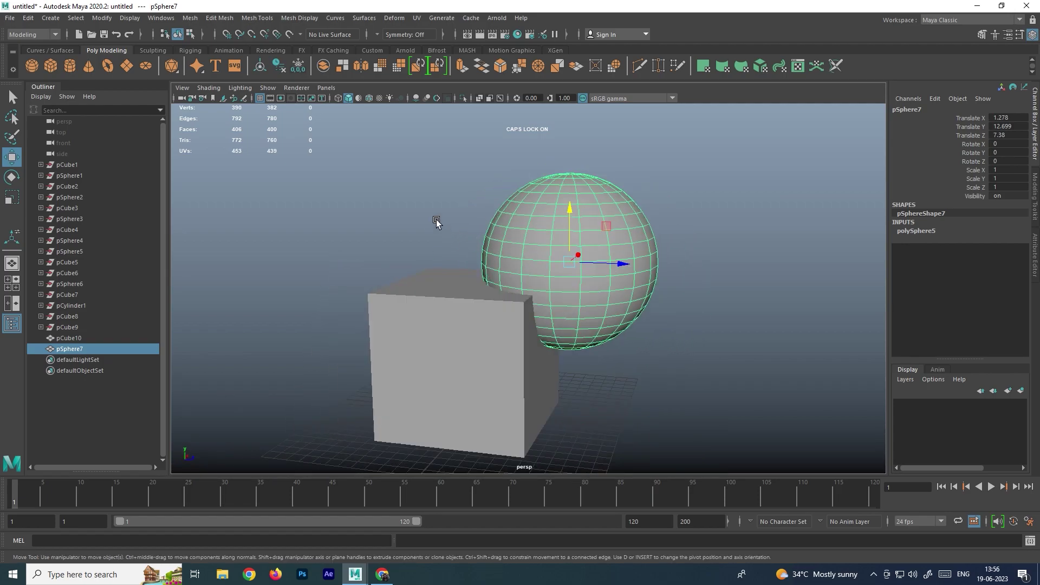
{"action": "left_click_drag", "start_coordinate": [616, 266], "coordinate": [425, 230], "text": "alt"}
Step: Select the raised sphere and the cube together and reduce them to their overlap with Boolean Intersection
{"action": "left_click_drag", "start_coordinate": [360, 205], "coordinate": [710, 402]}
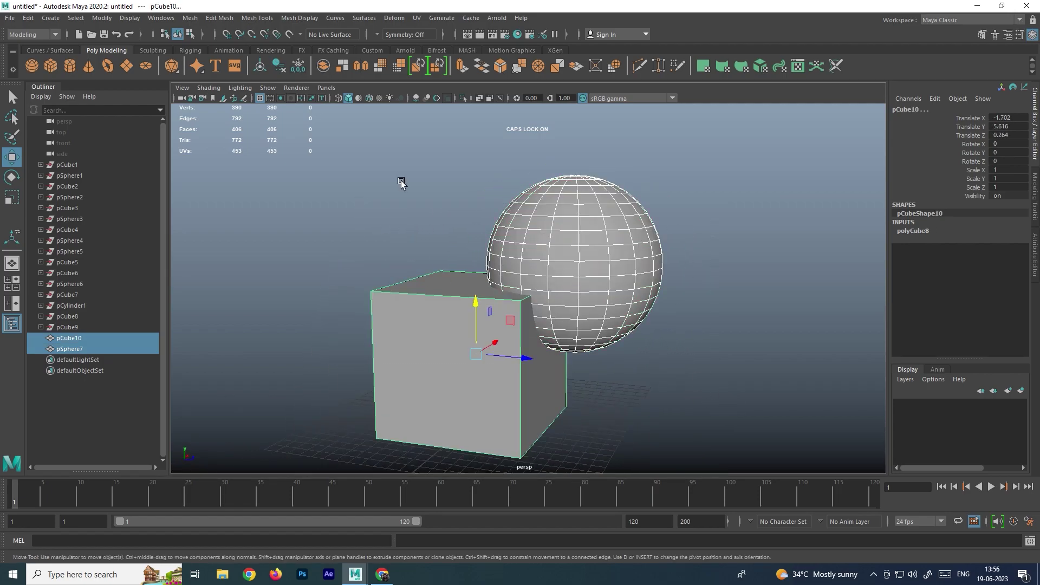
{"action": "left_click", "coordinate": [190, 18]}
{"action": "mouse_move", "coordinate": [261, 43]}
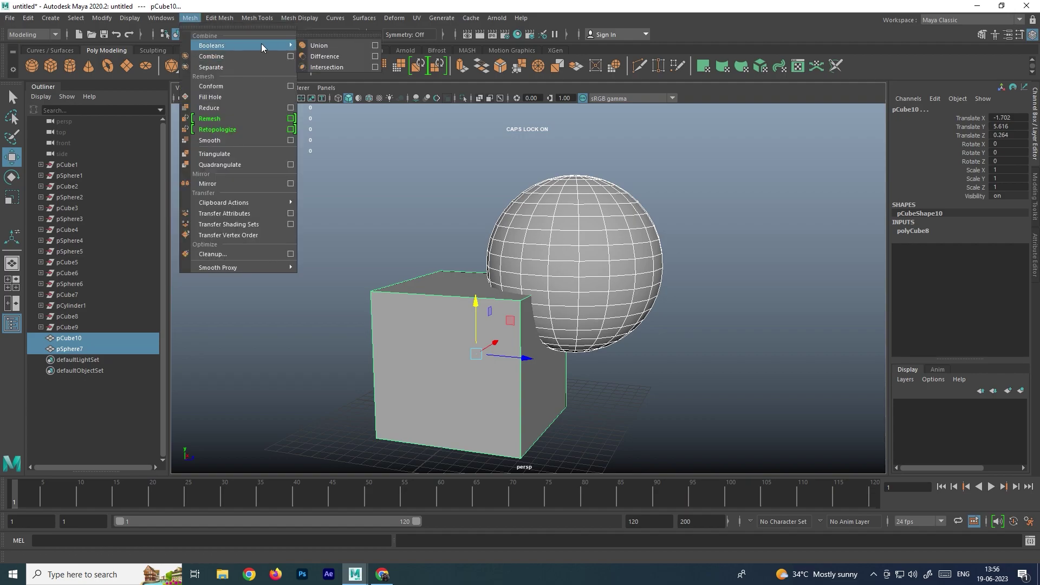
{"action": "left_click", "coordinate": [310, 67]}
{"action": "left_click_drag", "start_coordinate": [536, 228], "coordinate": [578, 291], "text": "alt"}
{"action": "left_click_drag", "start_coordinate": [455, 306], "coordinate": [509, 327], "text": "alt"}
{"action": "key", "text": "w"}
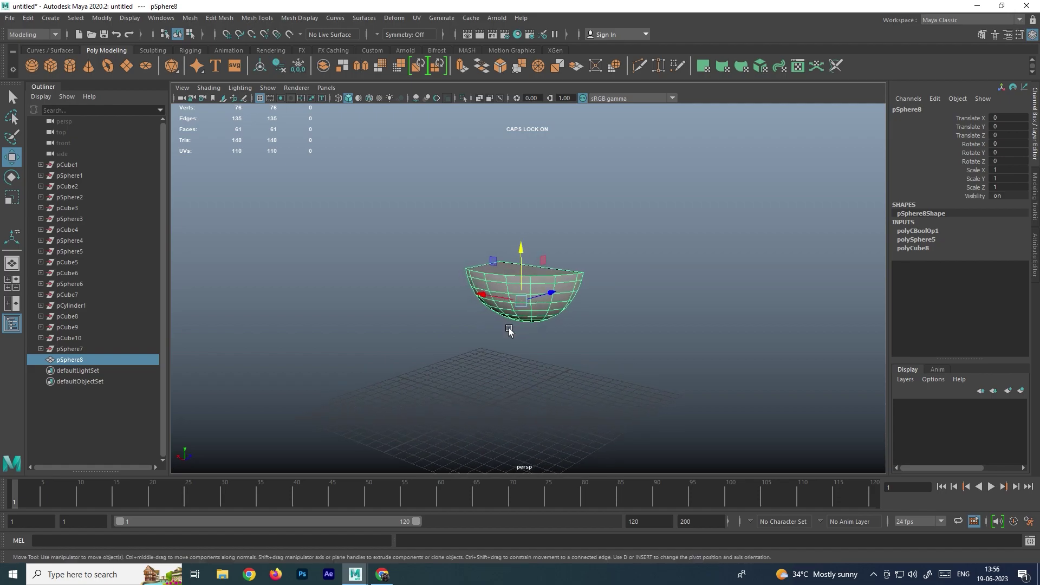
{"action": "left_click", "coordinate": [190, 18]}
{"action": "mouse_move", "coordinate": [243, 51]}
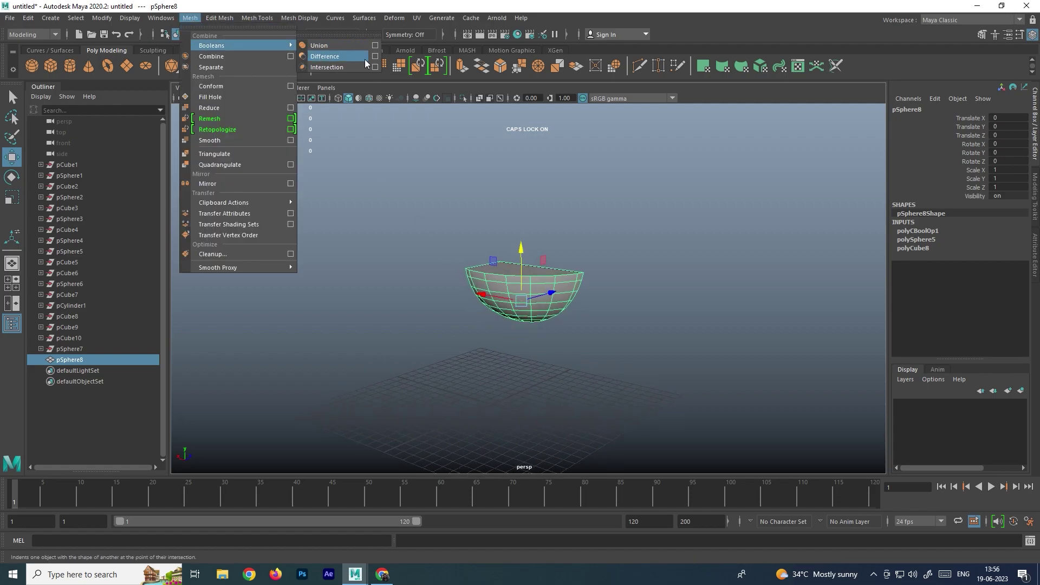
{"action": "left_click", "coordinate": [603, 245]}
{"action": "left_click", "coordinate": [539, 279]}
{"action": "left_click_drag", "start_coordinate": [584, 257], "coordinate": [544, 280], "text": "alt"}
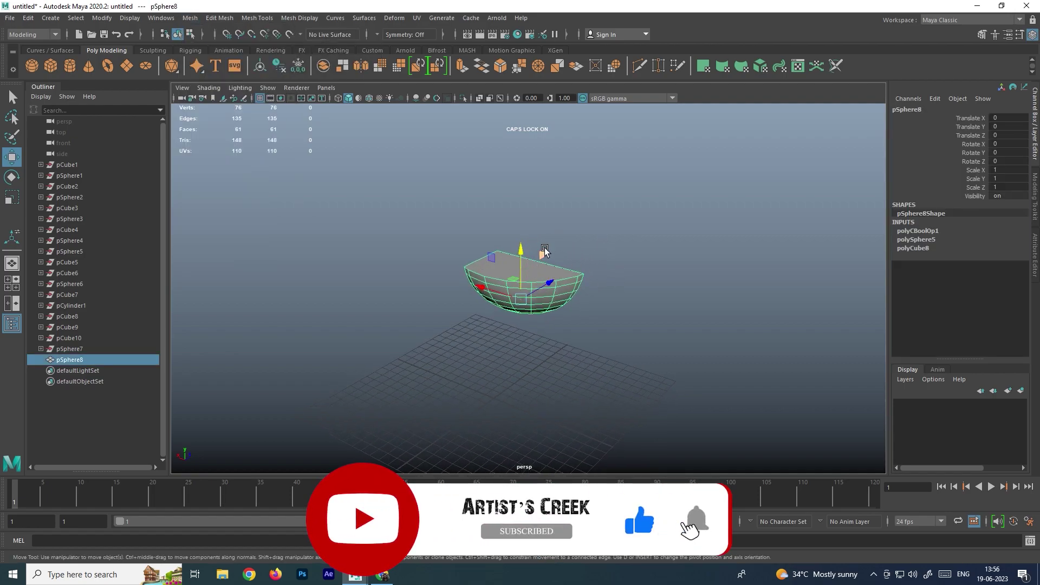